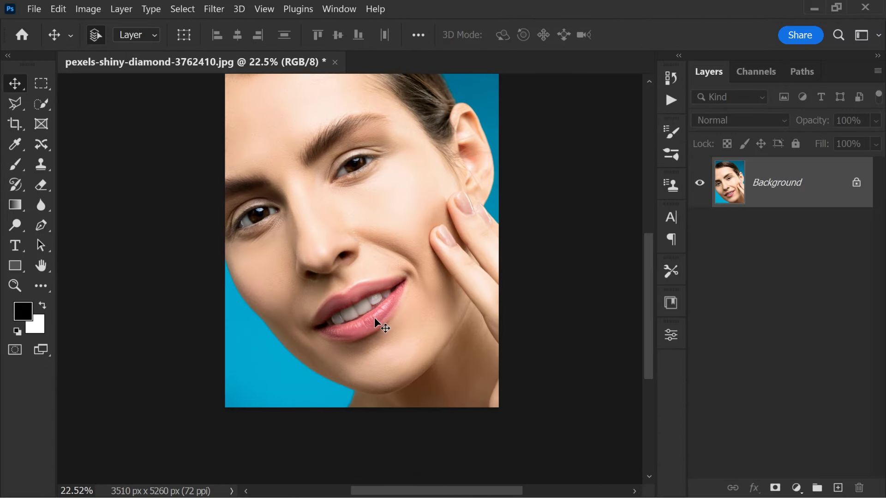
With the Polygonal Lasso, trace from the left cheek down the jaw, around the chin and up the right jaw
alt+scroll(348, 319, up, 4)
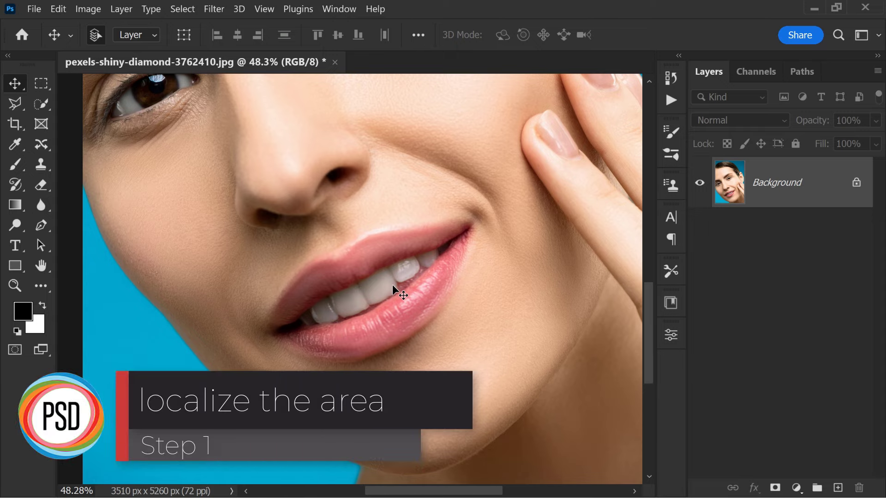
scroll(392, 286, down, 2)
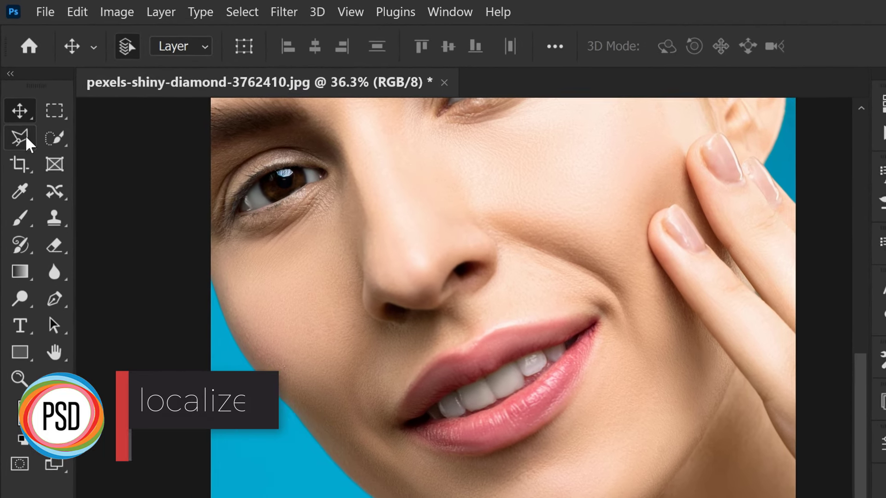
click(15, 103)
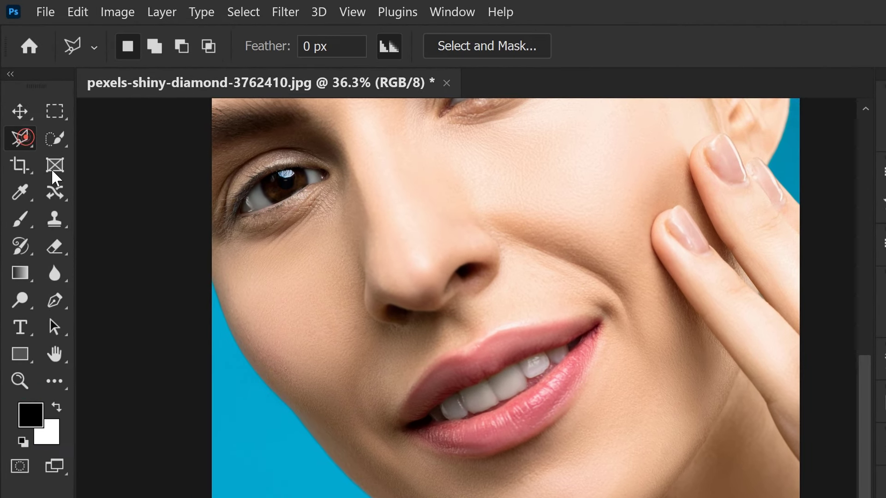
click(352, 331)
click(288, 370)
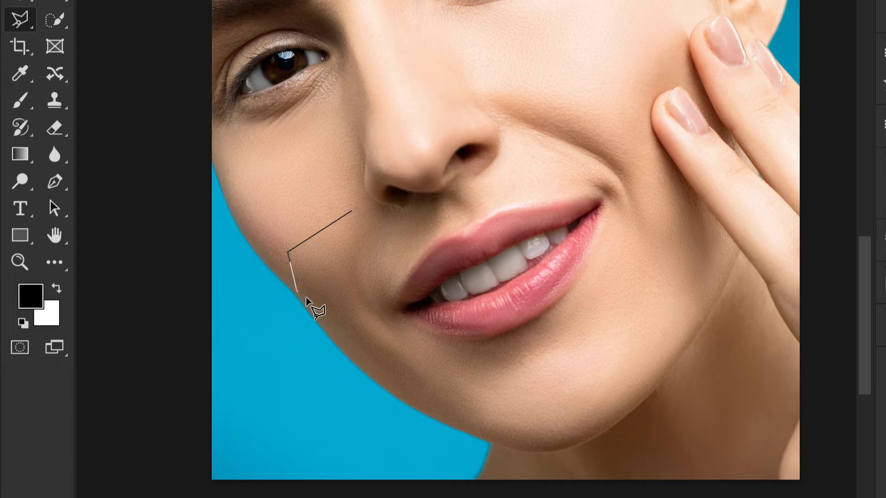
click(296, 291)
click(346, 353)
click(425, 410)
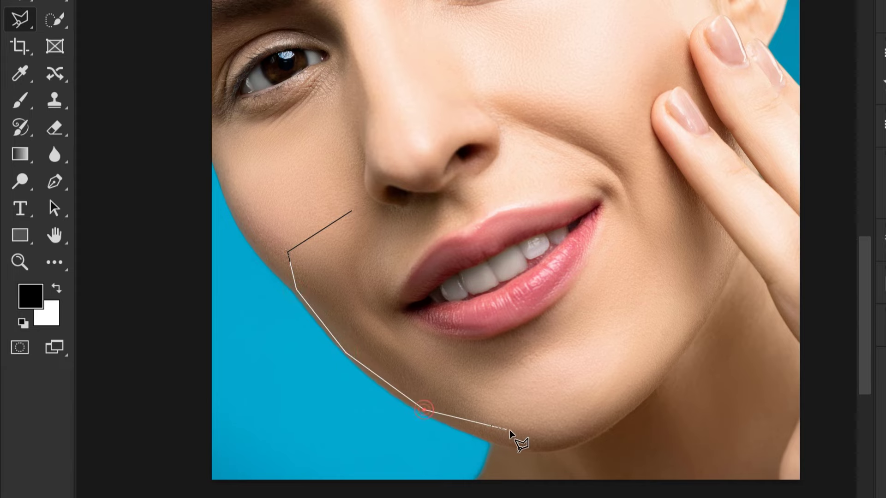
click(507, 440)
click(551, 441)
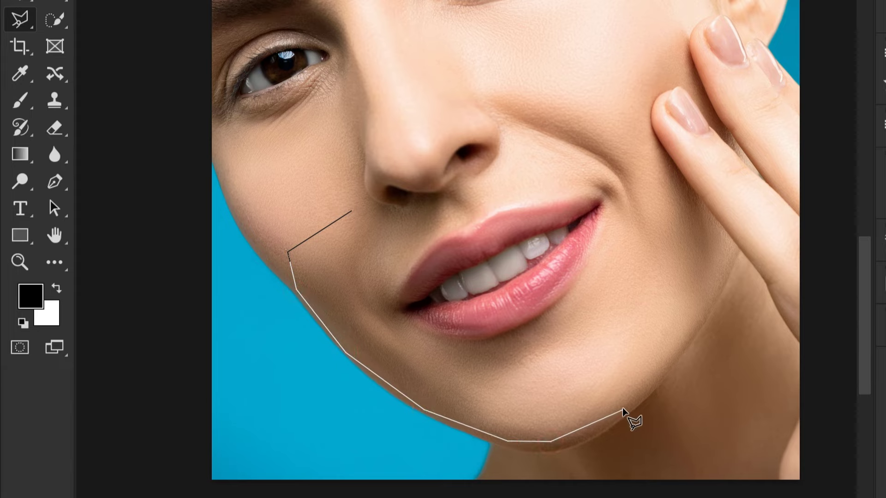
click(624, 409)
click(658, 374)
click(689, 325)
click(715, 266)
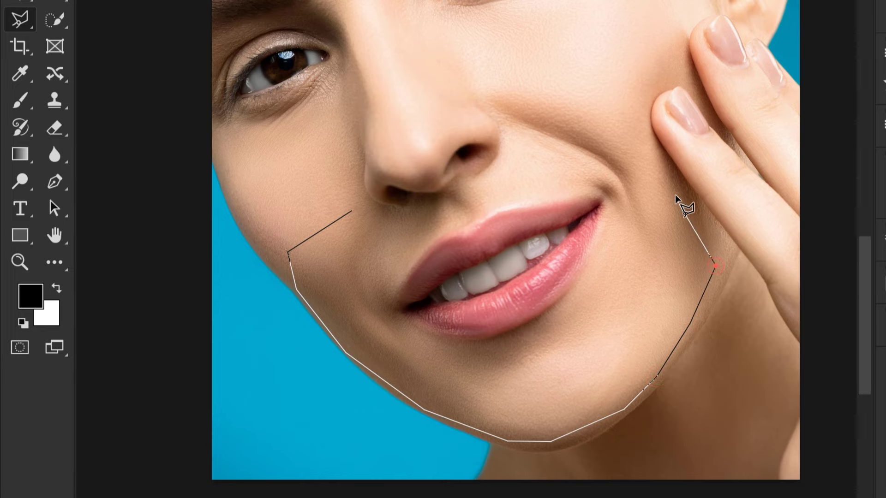
Carry the outline across the right cheek, around the nostril, and close it into a selection
click(666, 172)
click(643, 133)
click(537, 95)
click(486, 99)
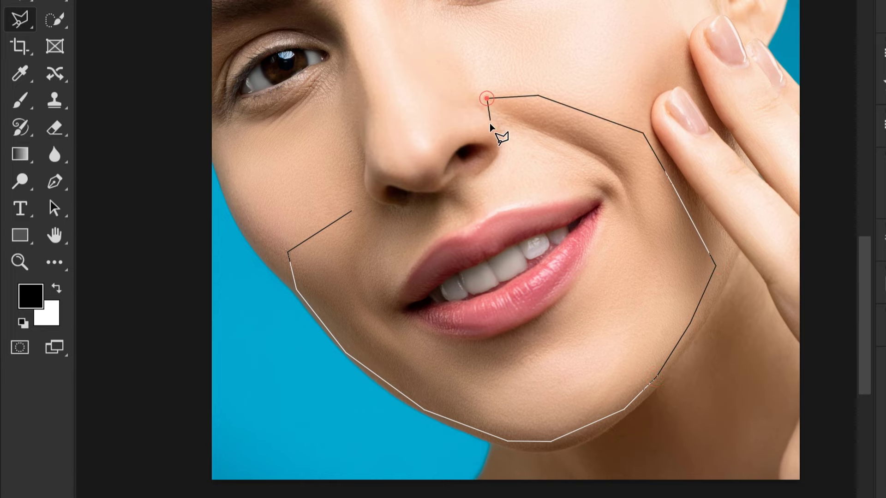
click(494, 123)
click(504, 145)
click(495, 162)
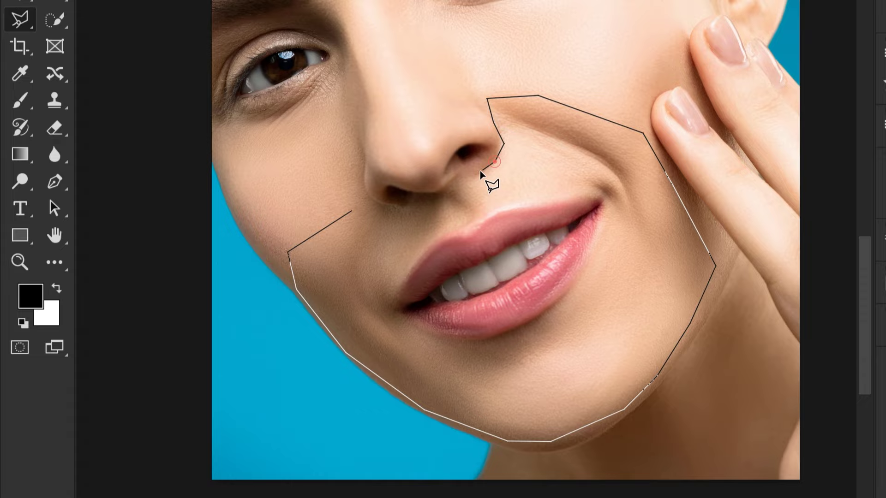
click(473, 176)
click(457, 184)
click(443, 190)
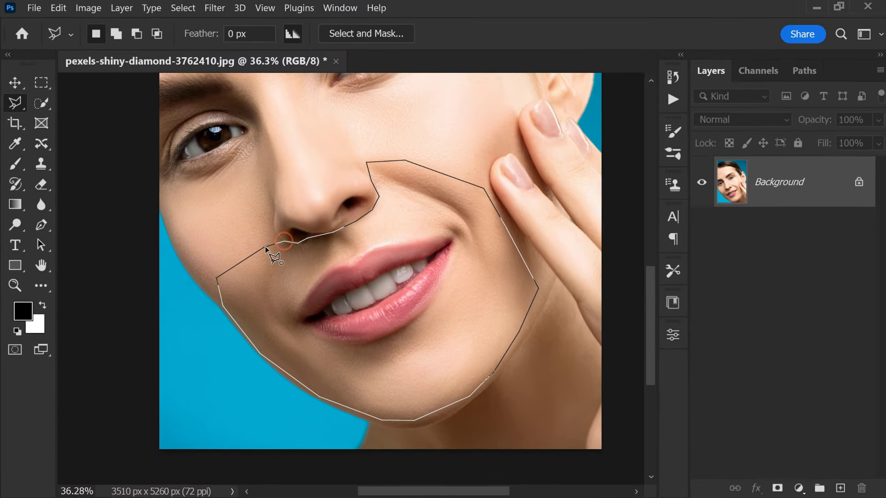
click(349, 211)
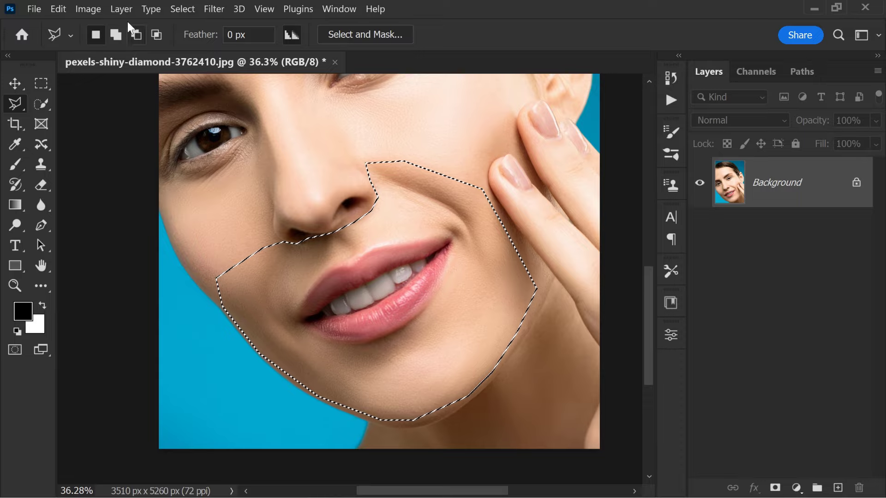
Use Layer > New > Layer Via Copy to put the mouth selection on Layer 1, then hide Background
click(121, 9)
mouse_move(230, 28)
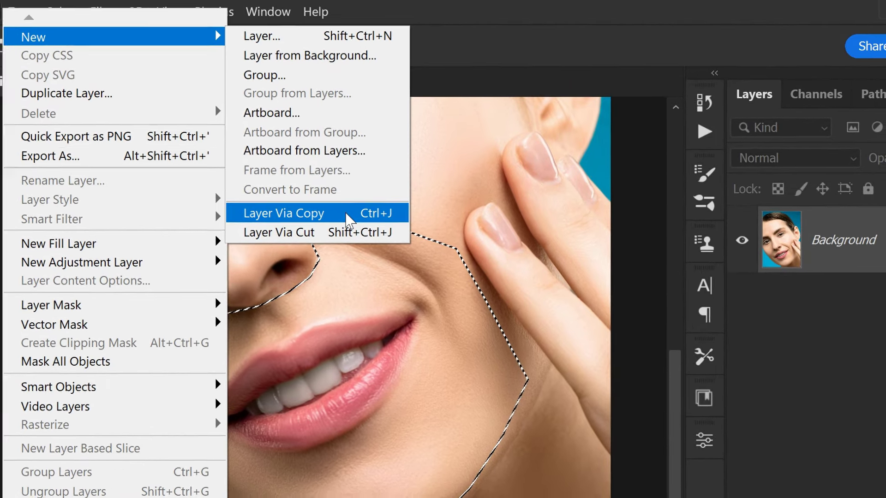
click(344, 217)
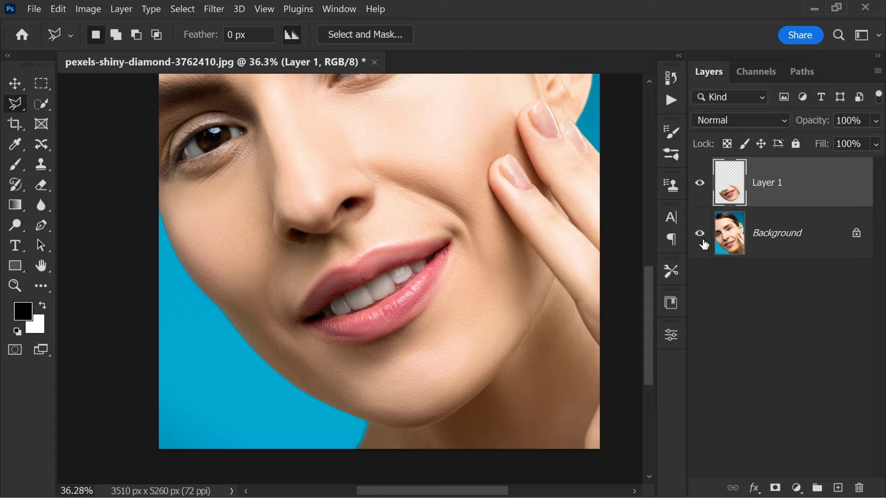
click(701, 238)
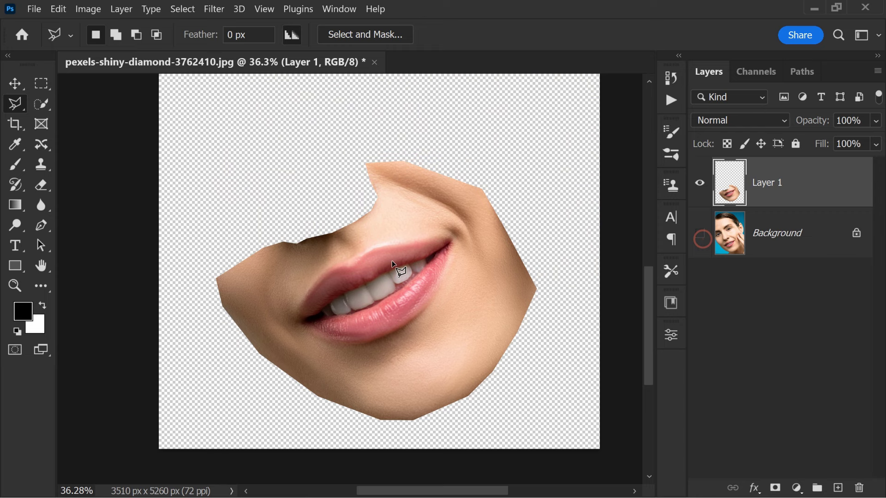
Lasso-select the teeth along their upper and lower edges between both lip corners
scroll(405, 256, up, 5)
scroll(358, 243, up, 4)
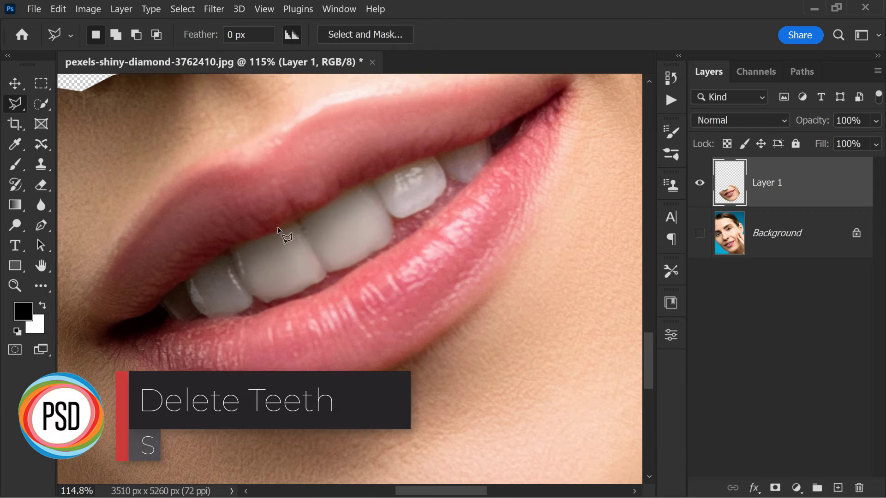
scroll(399, 181, down, 2)
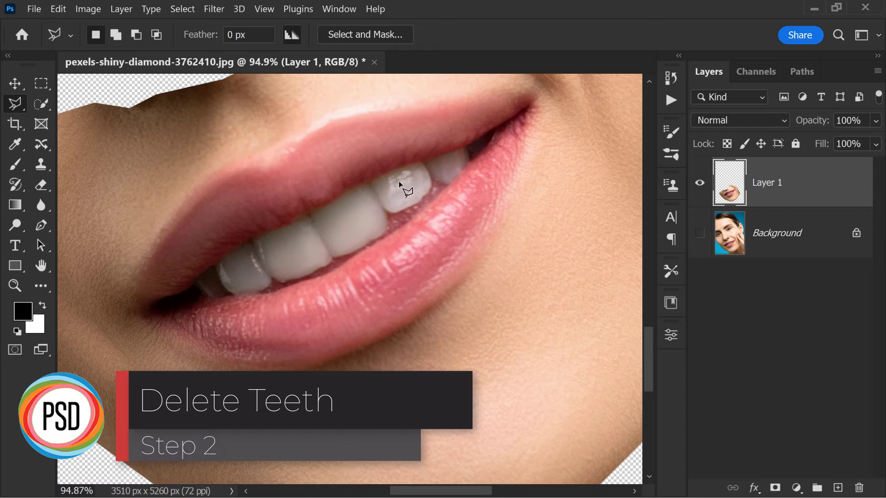
click(186, 295)
click(202, 276)
click(286, 230)
click(301, 221)
click(312, 222)
click(323, 211)
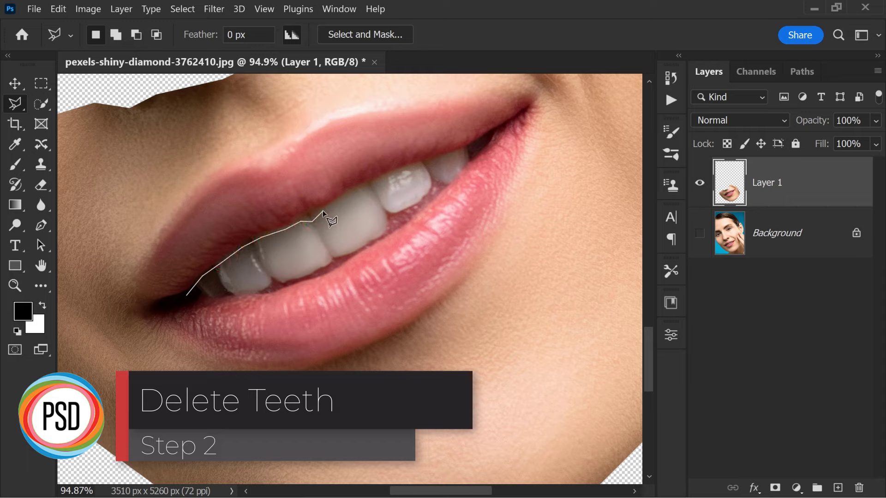
click(360, 187)
click(376, 182)
click(469, 147)
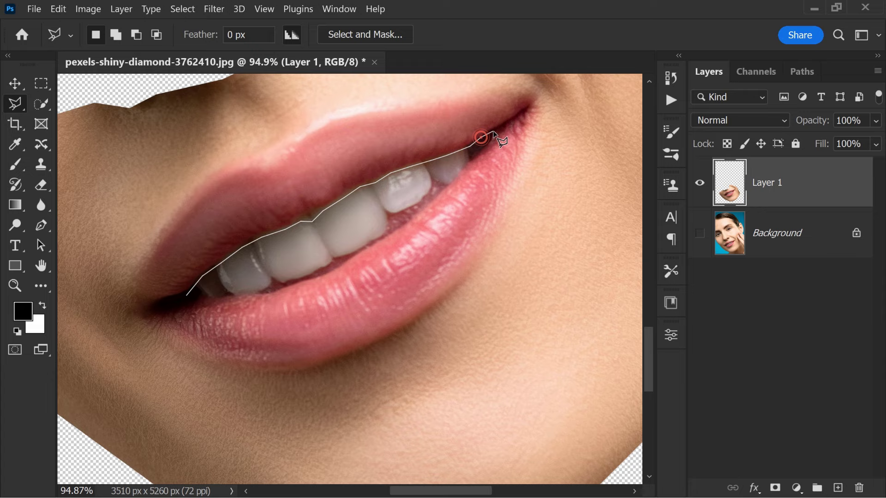
click(493, 131)
click(381, 236)
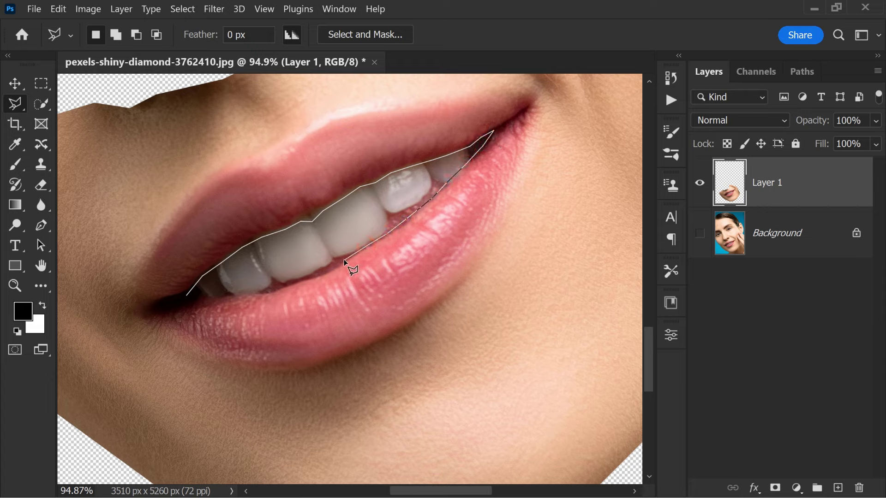
click(304, 280)
click(189, 294)
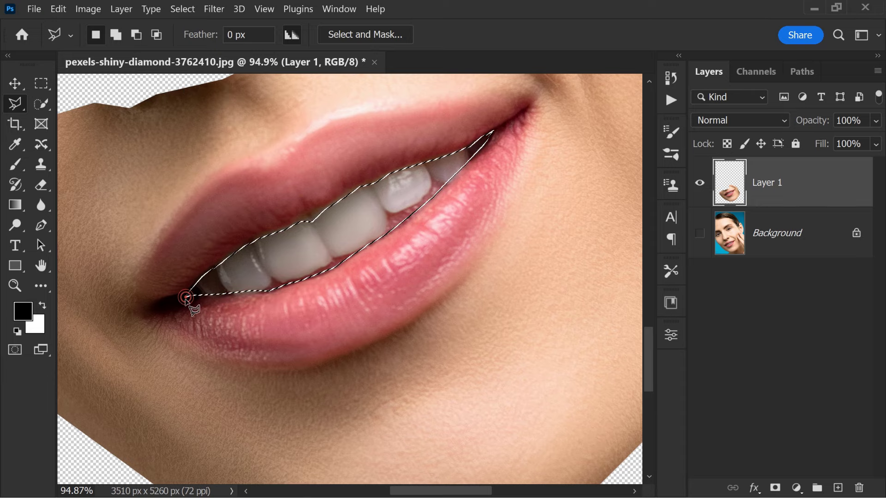
Feather the teeth selection by 5 pixels, delete the teeth, and deselect
scroll(346, 194, down, 1)
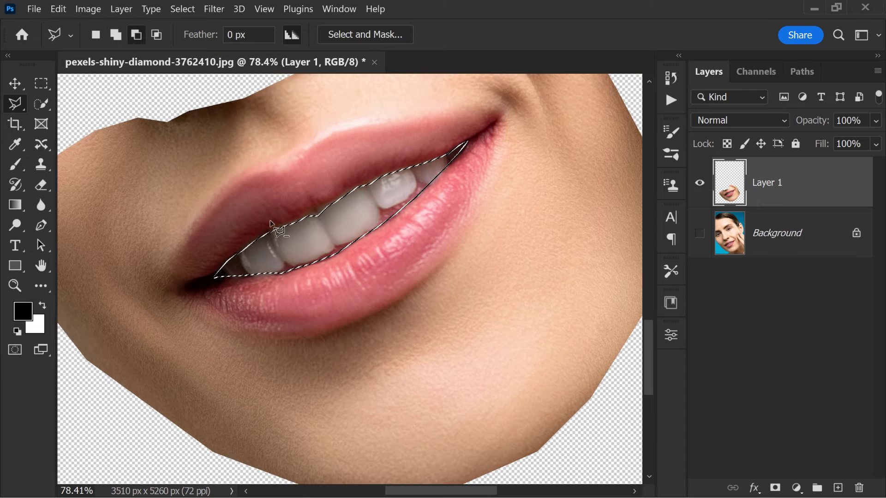
click(180, 9)
mouse_move(284, 221)
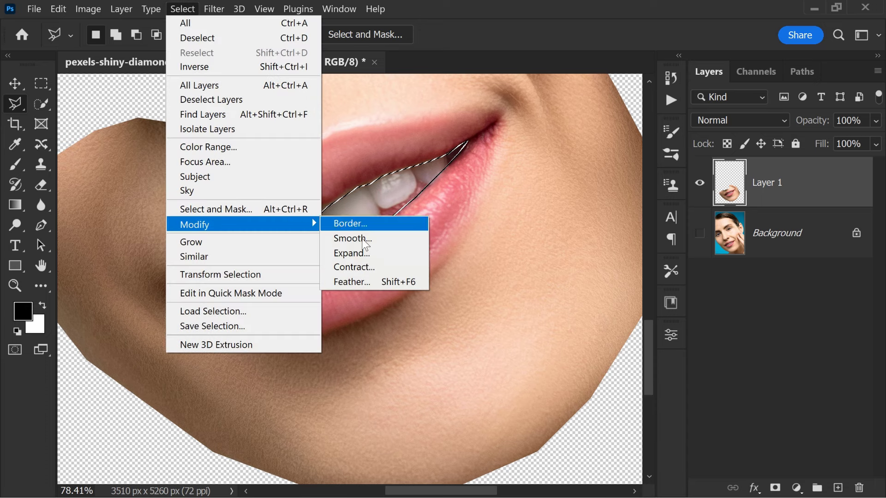
click(375, 284)
click(374, 122)
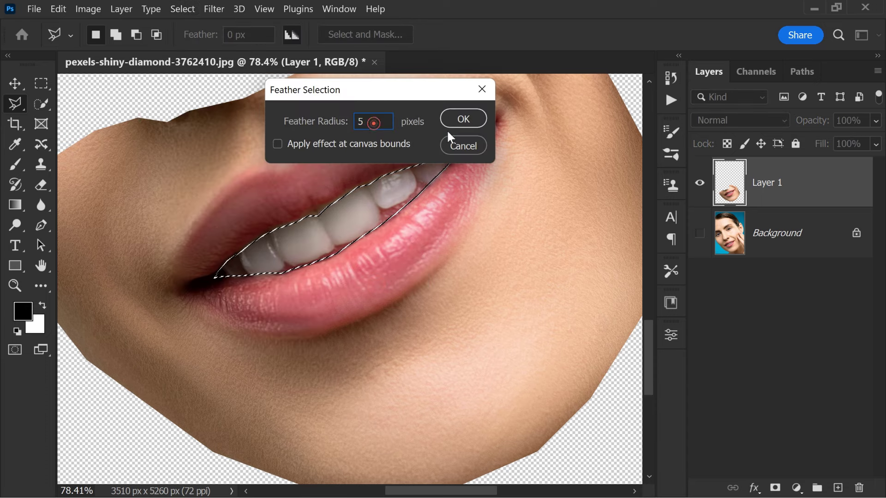
click(462, 119)
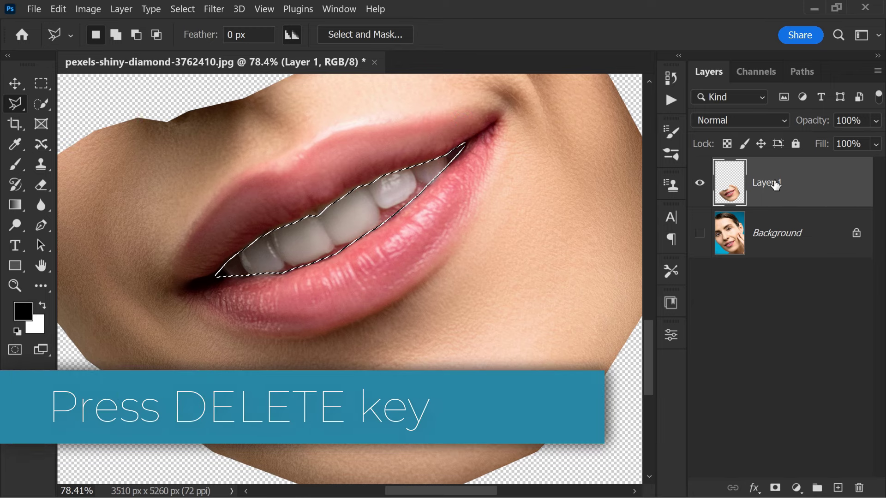
key(Delete)
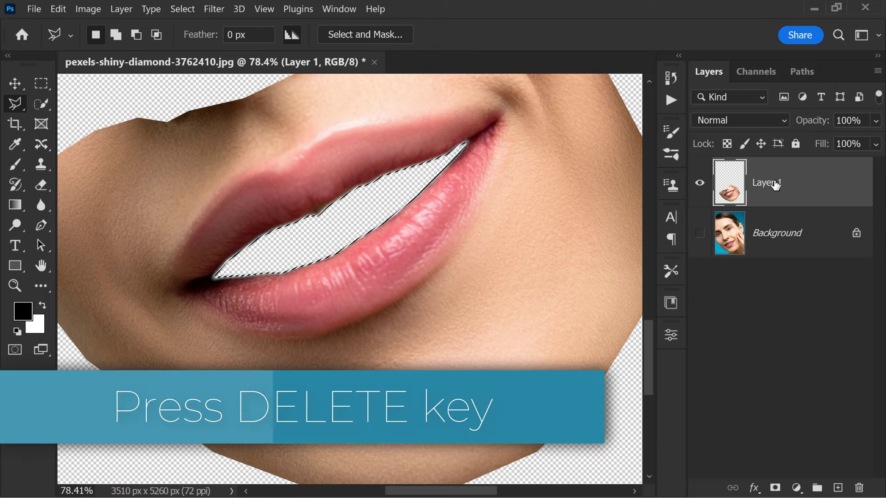
key(ctrl+d)
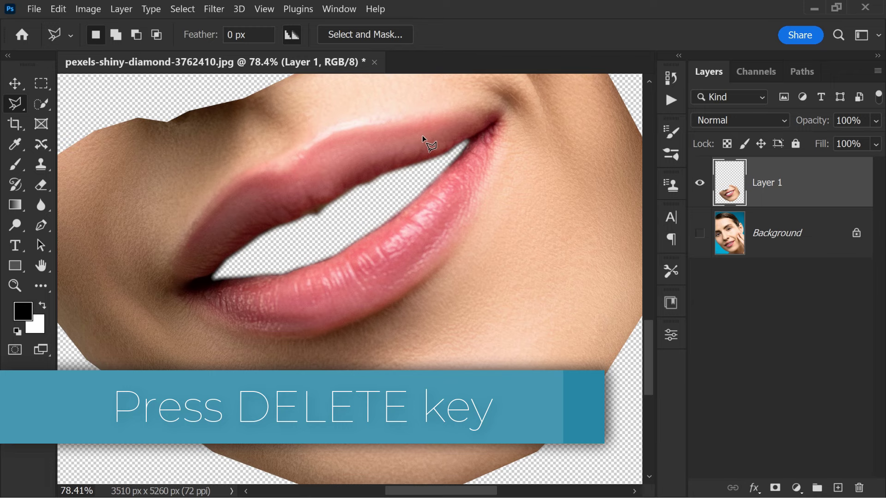
Lasso-select the upper lip and skin above it, running along the lip gap between the corners
scroll(422, 135, down, 4)
scroll(422, 167, up, 3)
scroll(430, 190, down, 4)
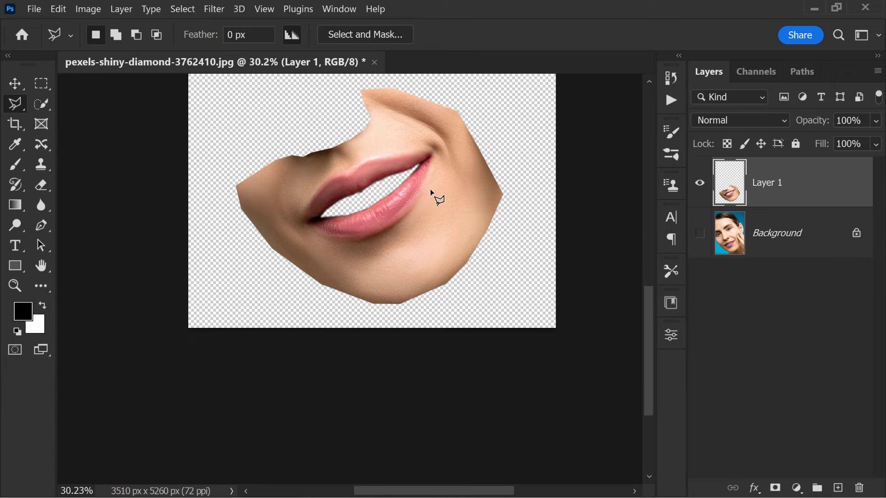
scroll(453, 134, up, 2)
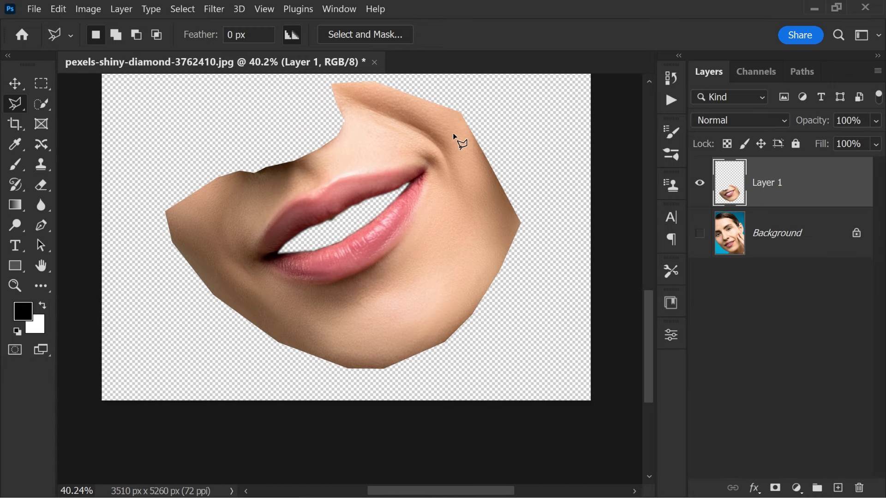
click(13, 83)
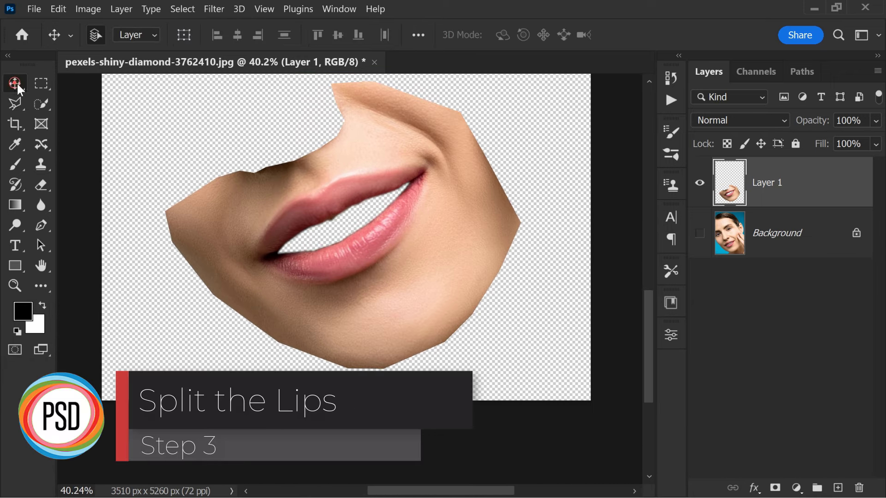
click(9, 109)
scroll(316, 276, up, 4)
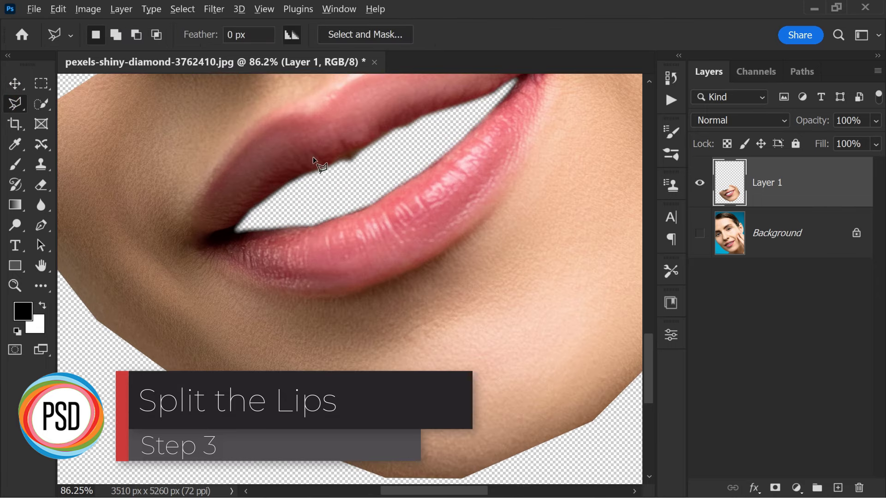
scroll(314, 159, down, 2)
click(110, 293)
click(205, 244)
click(222, 223)
click(256, 210)
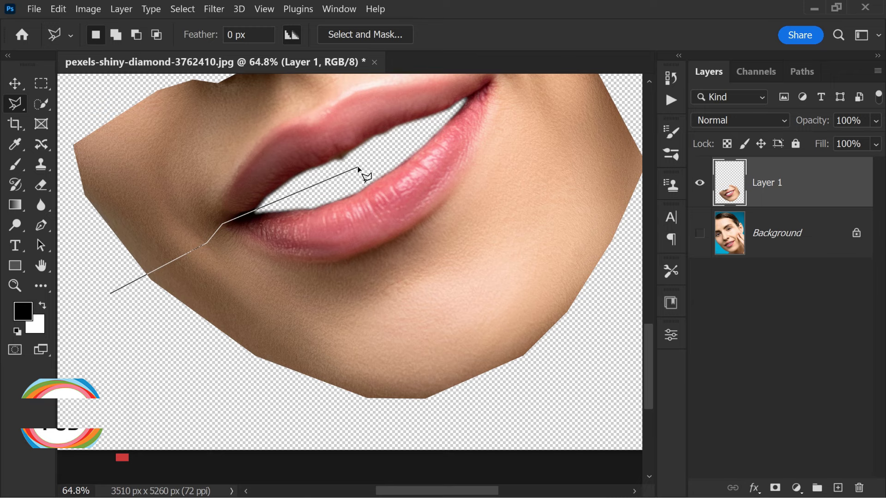
click(358, 169)
click(424, 127)
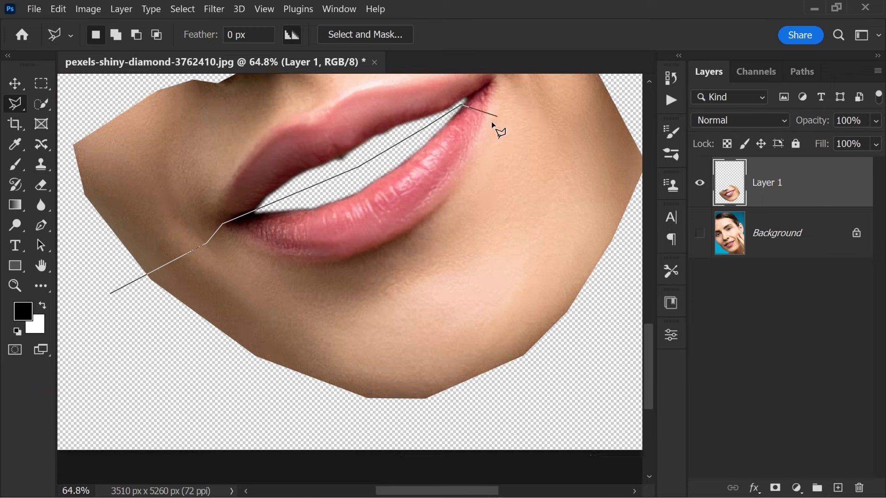
scroll(495, 129, down, 2)
click(517, 91)
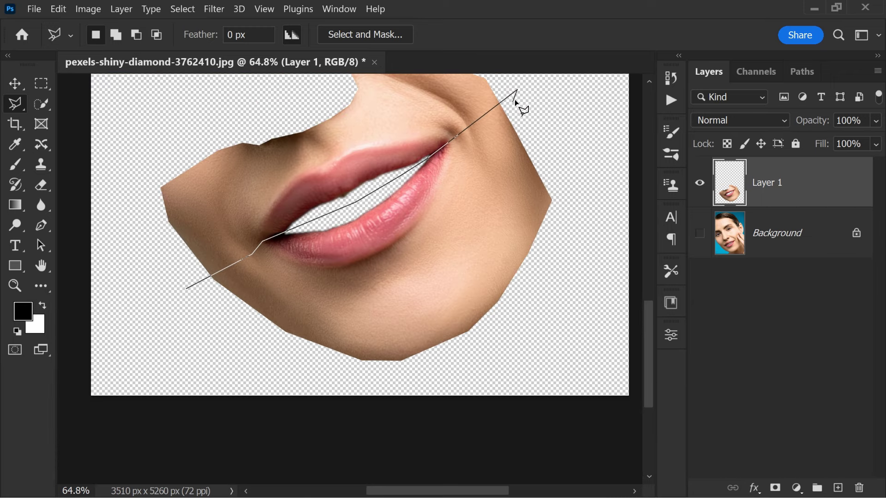
scroll(508, 94, down, 1)
click(430, 85)
click(386, 79)
click(328, 83)
click(227, 138)
click(171, 190)
click(179, 227)
click(215, 286)
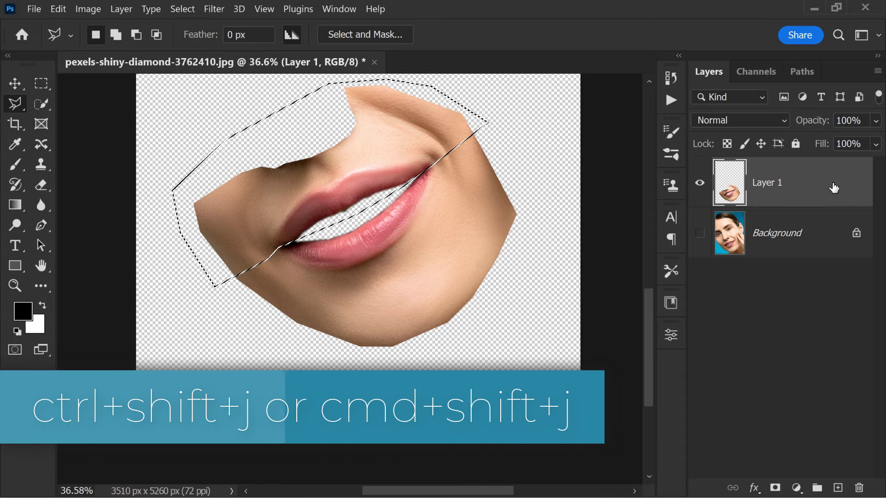
Cut the selection to a new layer with Ctrl+Shift+J, naming it UPPER and Layer 1 LOWER
key(ctrl+shift+j)
scroll(470, 198, up, 4)
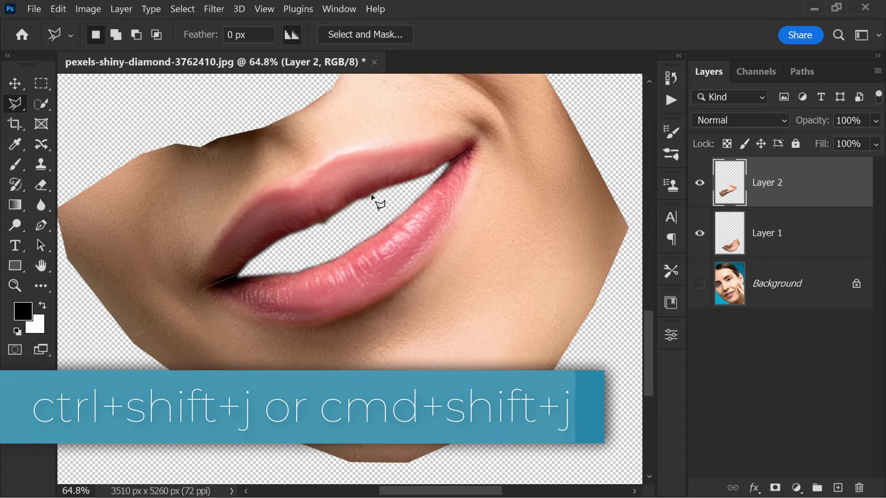
scroll(414, 248, down, 1)
scroll(458, 199, down, 2)
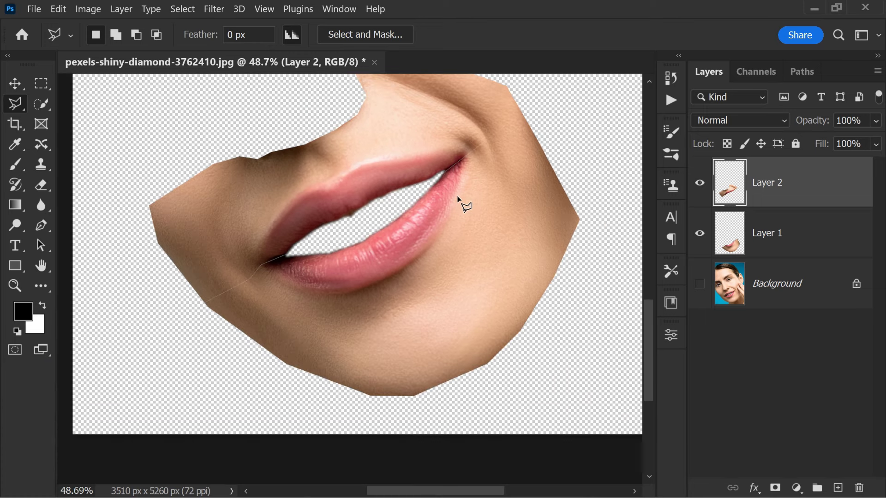
scroll(484, 176, down, 2)
scroll(511, 154, up, 1)
key(v)
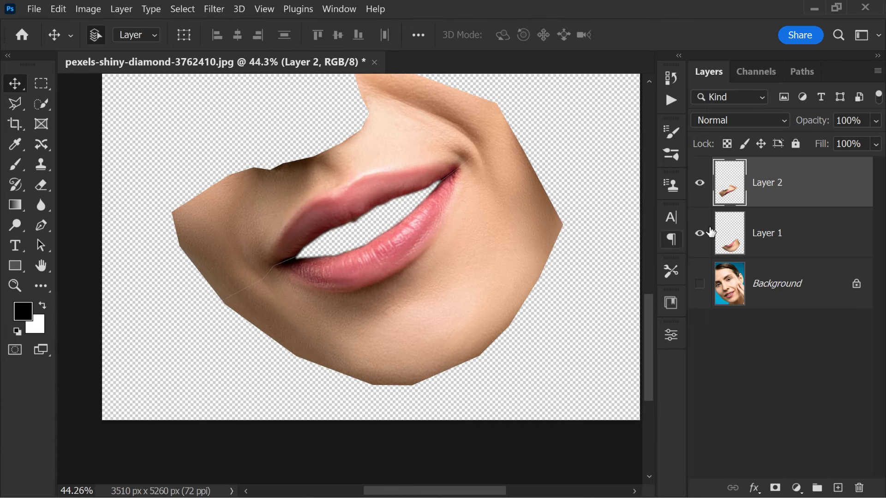
double_click(776, 189)
text(UPPER)
key(Return)
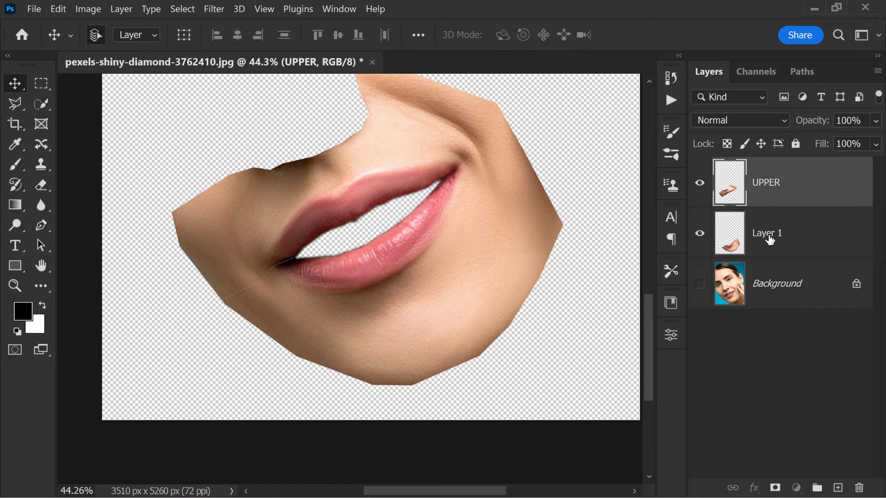
click(767, 237)
double_click(767, 235)
text(LOWE)
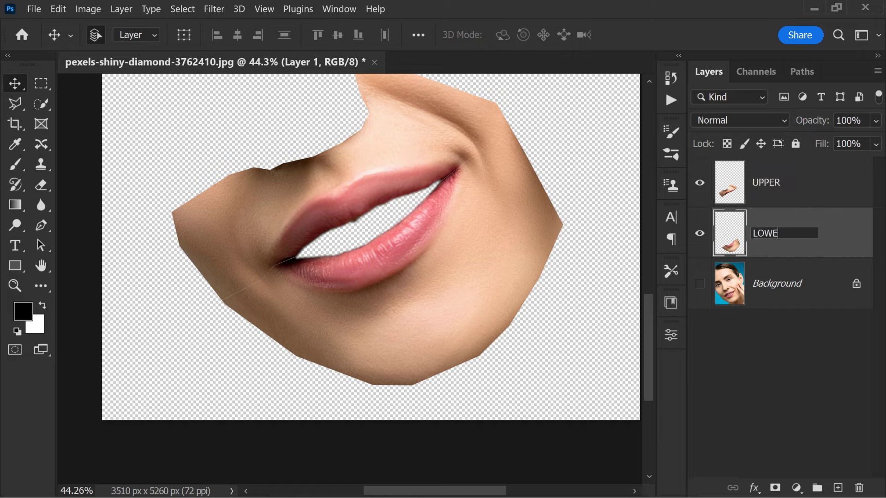
text(R)
click(797, 187)
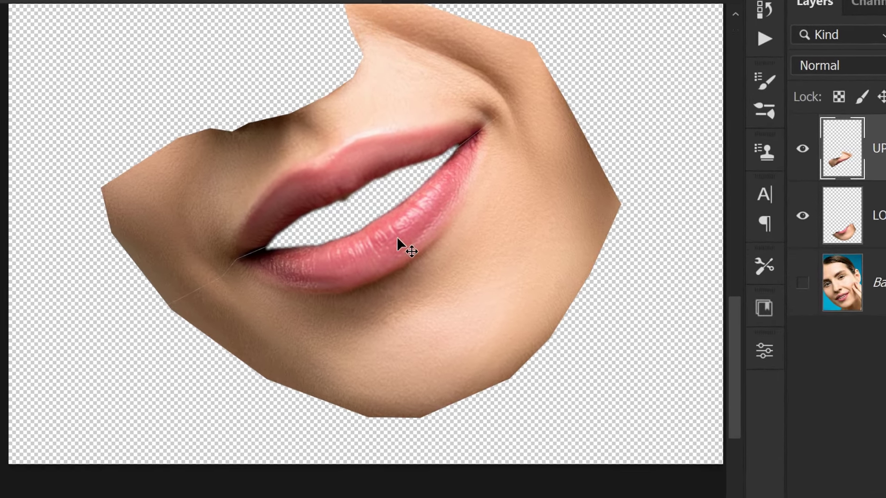
scroll(390, 123, up, 2)
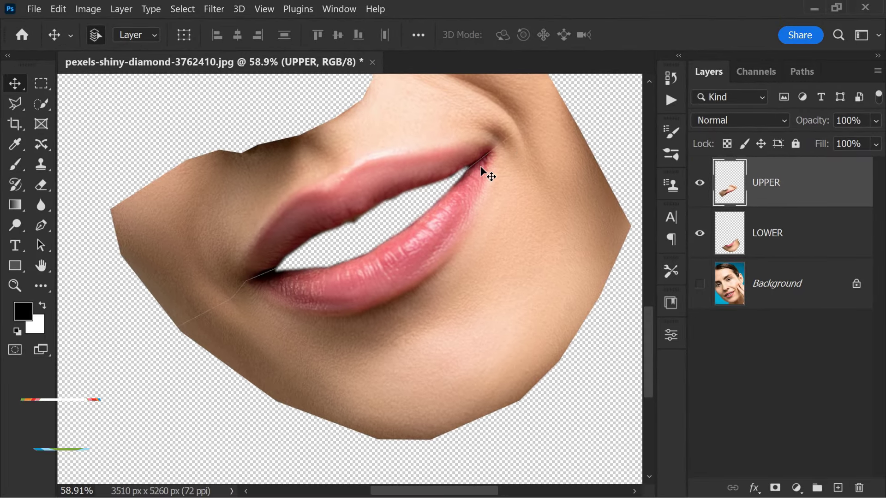
Start a Puppet Warp on UPPER, pinning both lip corners and three points along the upper lip
click(55, 9)
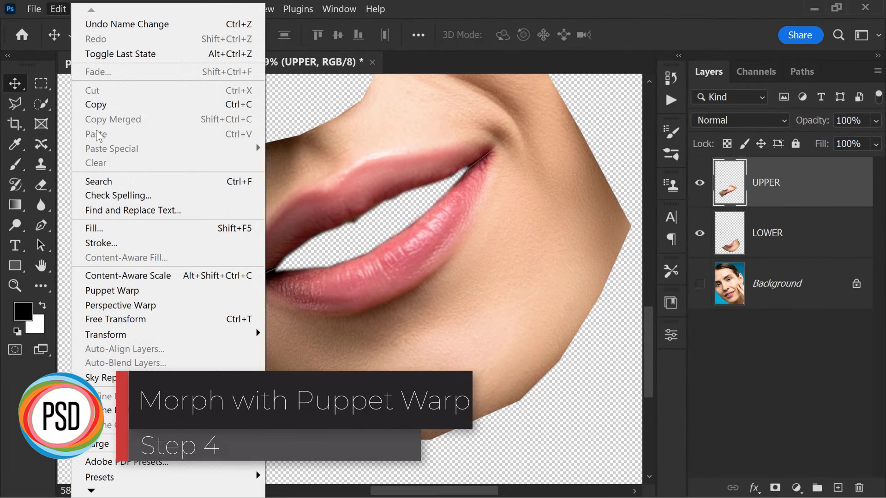
click(175, 295)
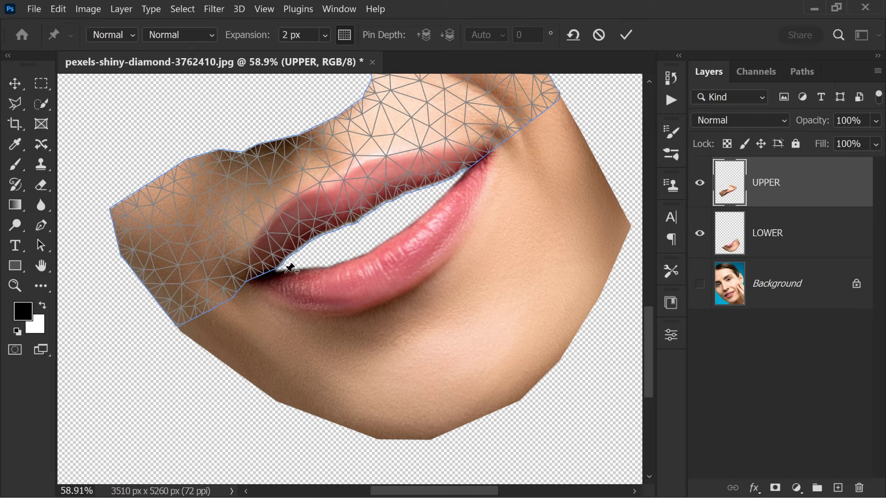
click(249, 276)
click(267, 271)
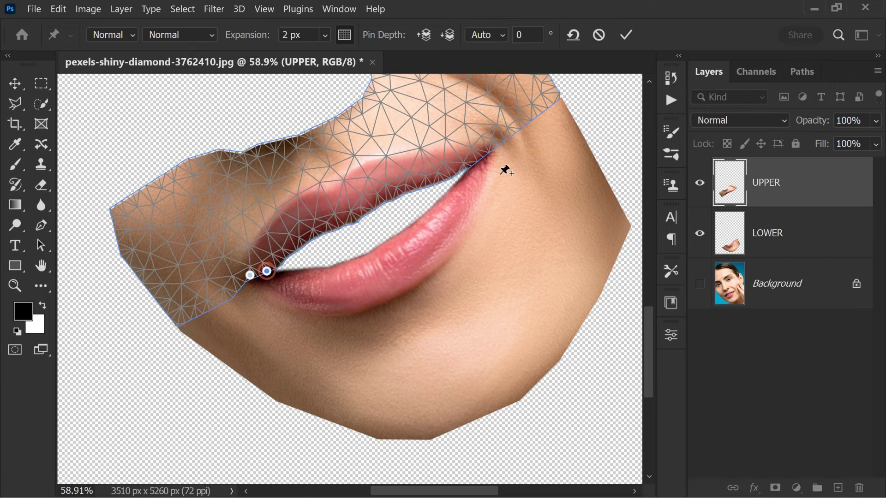
click(471, 163)
click(488, 152)
click(346, 203)
click(282, 236)
click(408, 177)
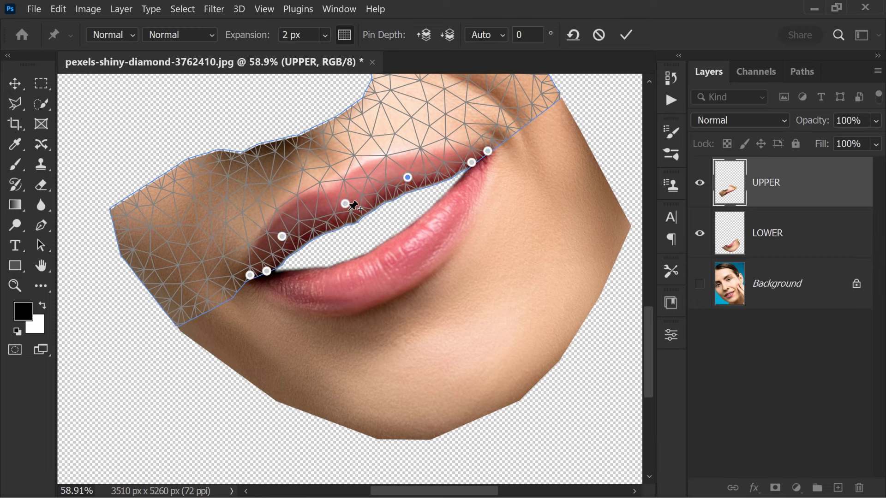
Drag the middle, right and left upper-lip pins downward and commit the warp
drag(346, 204, 352, 217)
drag(408, 177, 410, 189)
drag(282, 240, 288, 246)
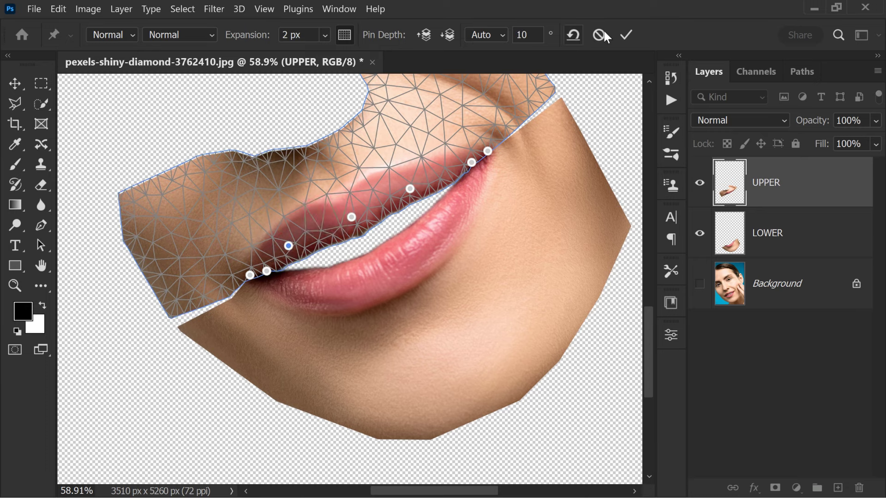
click(626, 35)
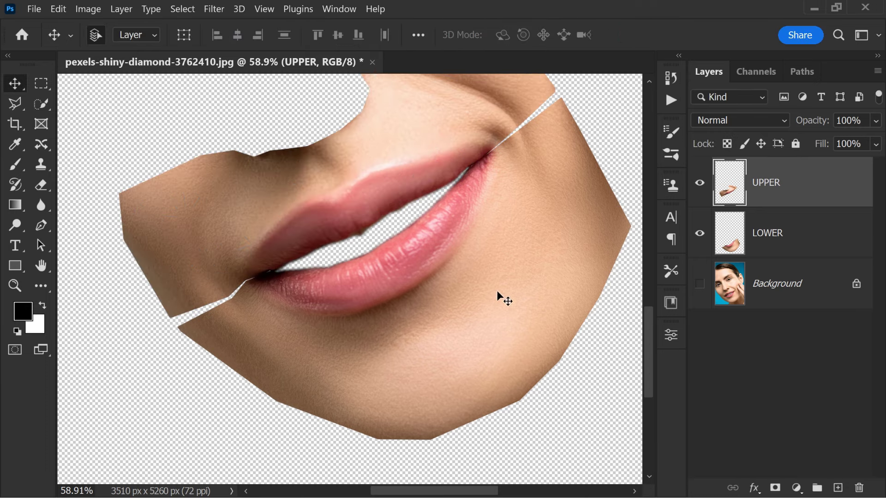
click(775, 250)
Start a Puppet Warp on LOWER and pin the left corner of the lower lip
click(58, 9)
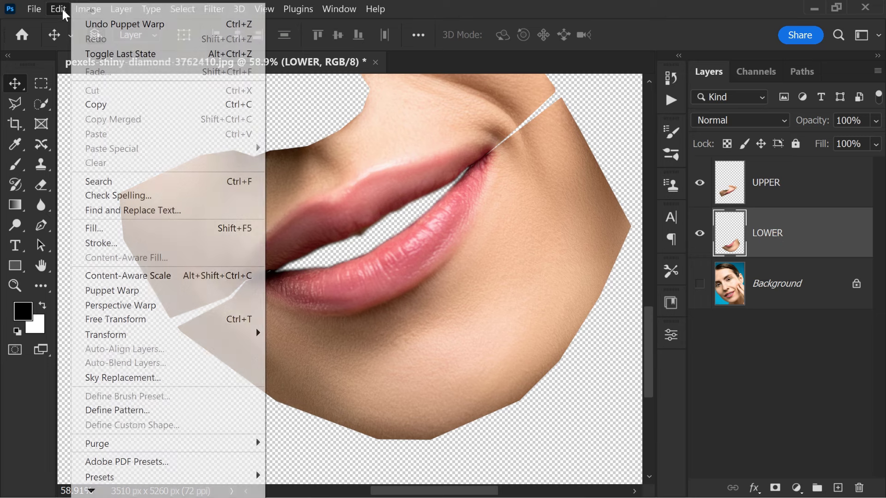
click(175, 295)
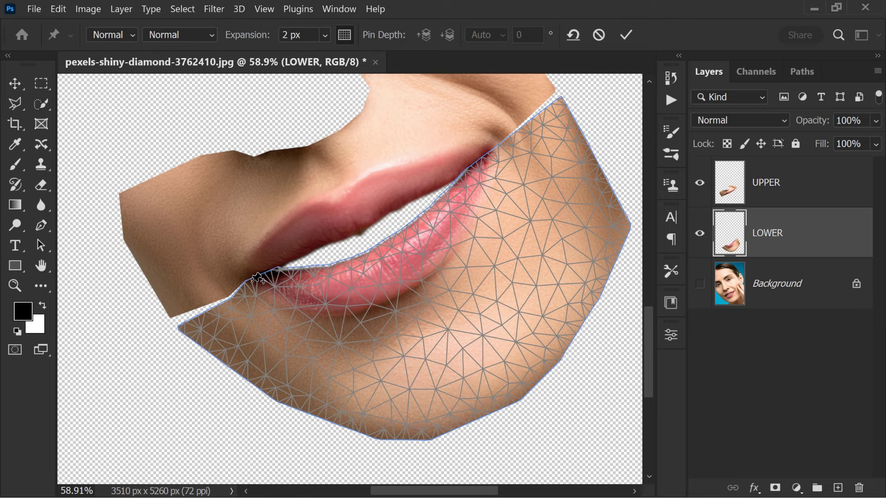
click(252, 282)
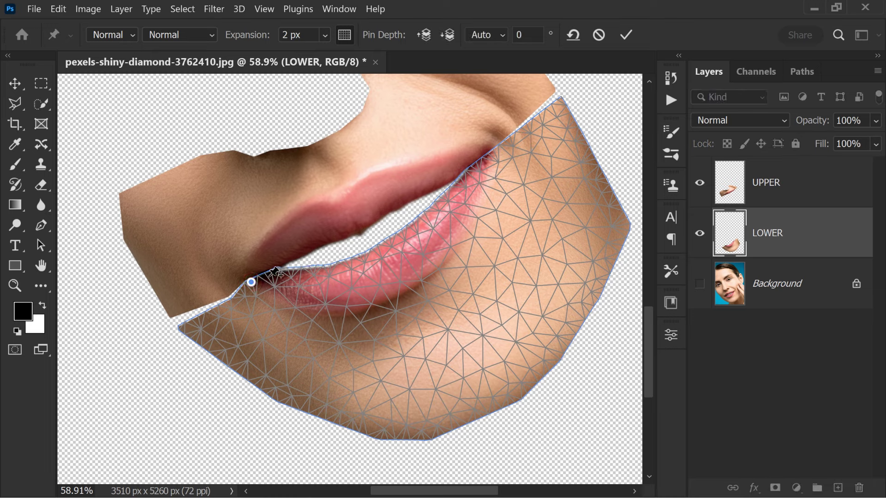
click(269, 276)
Add pins along the lower lip, drag them up to meet the upper lip, and commit
drag(383, 271, 376, 257)
click(331, 280)
drag(331, 280, 328, 274)
click(416, 229)
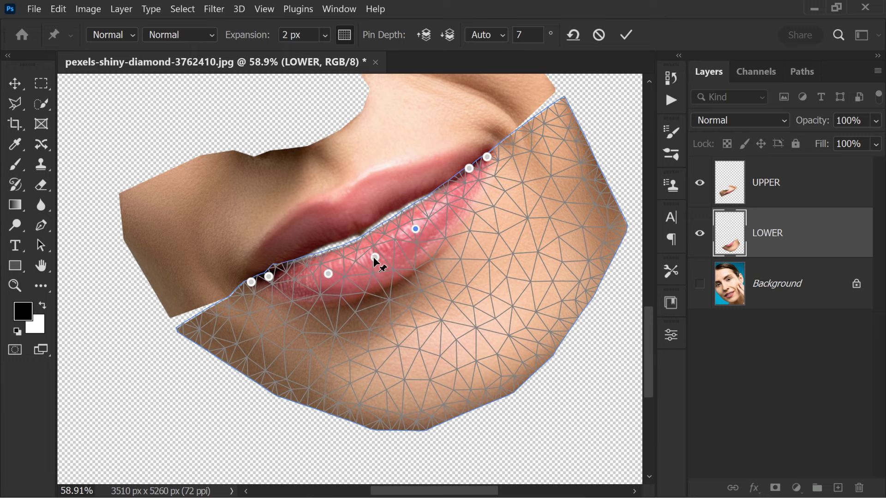
drag(374, 258, 372, 254)
drag(328, 274, 327, 269)
drag(415, 229, 415, 228)
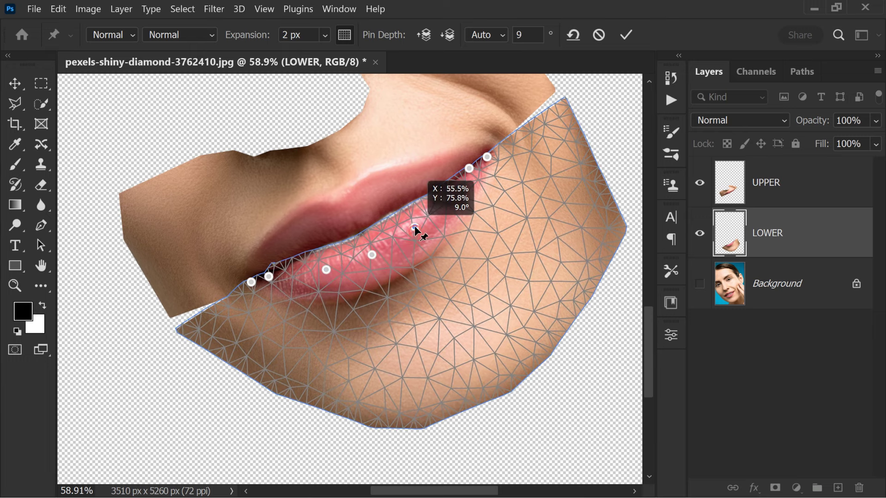
mouse_move(327, 270)
mouse_down()
mouse_move(371, 252)
mouse_move(323, 271)
mouse_up()
drag(415, 227, 412, 227)
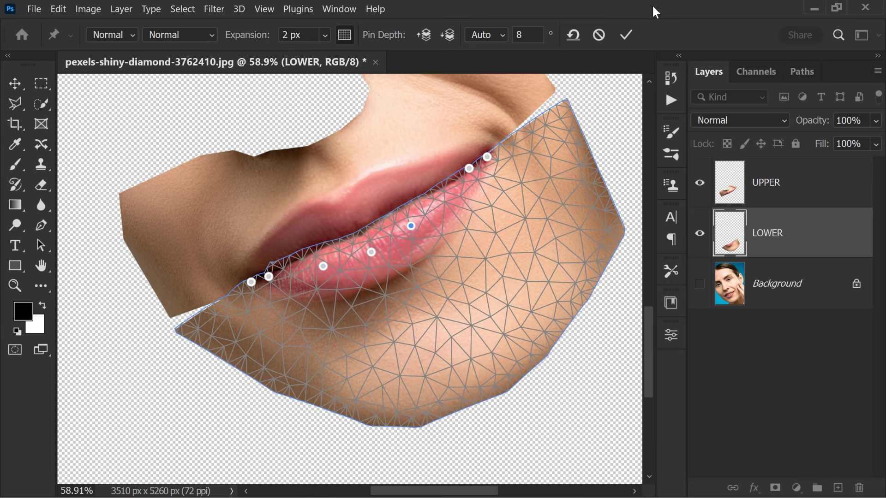
click(627, 35)
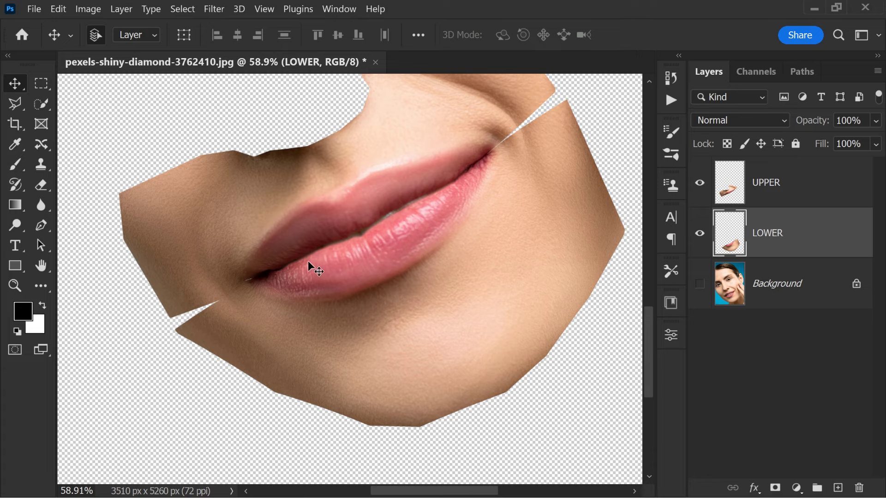
click(771, 183)
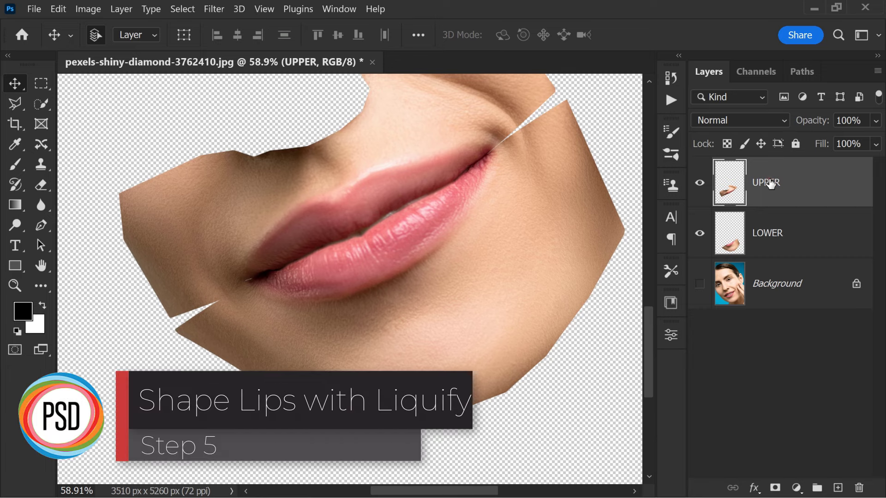
In Liquify on the UPPER layer, push the upper lip down with Forward Warp and apply it
click(205, 10)
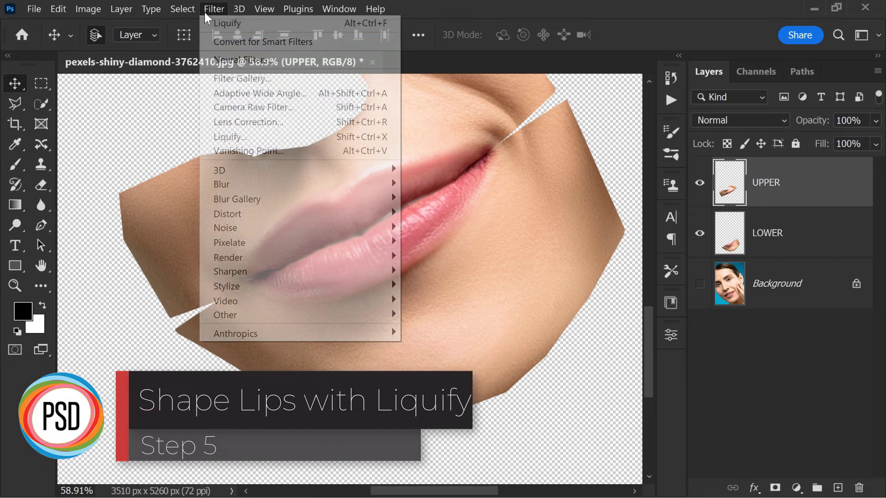
click(263, 137)
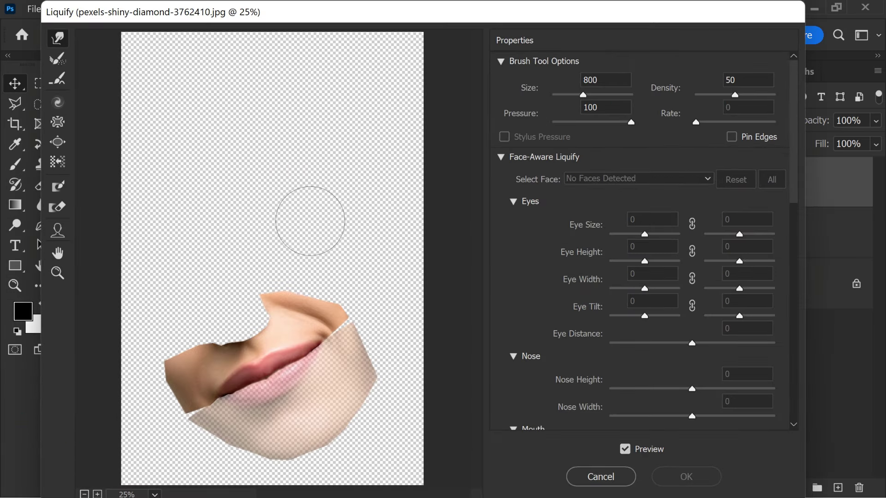
scroll(304, 388, up, 5)
drag(477, 208, 477, 320)
scroll(238, 376, up, 1)
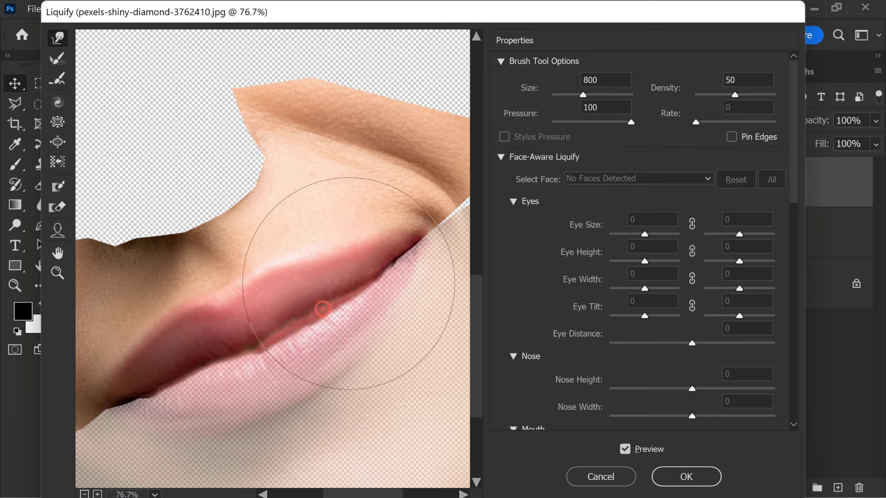
click(308, 316)
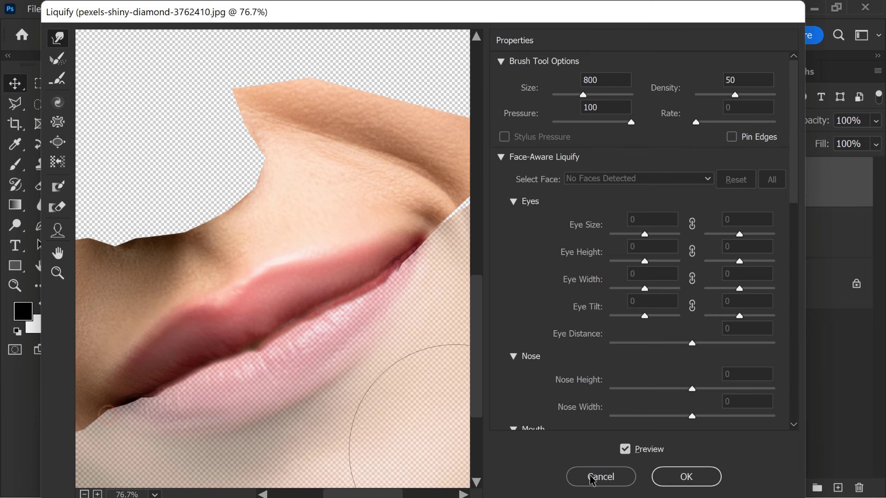
click(686, 476)
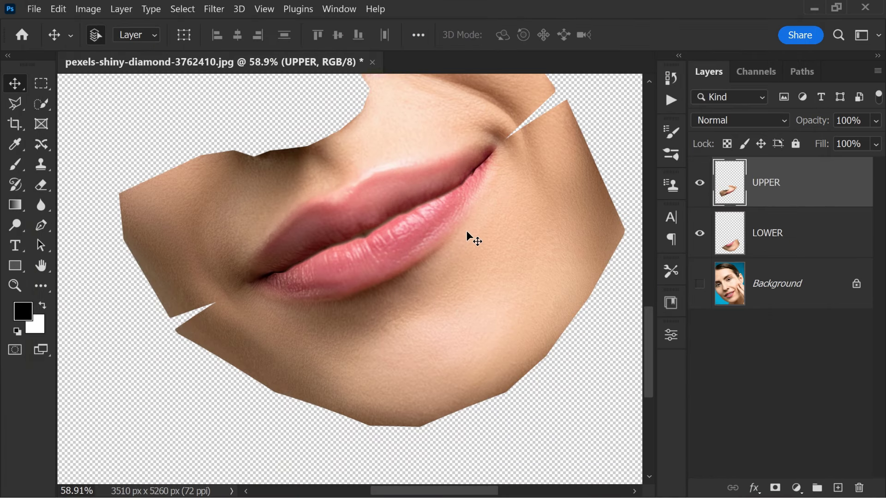
On the LOWER layer, use Liquify's Forward Warp to push the lower lip up against the upper lip
click(775, 240)
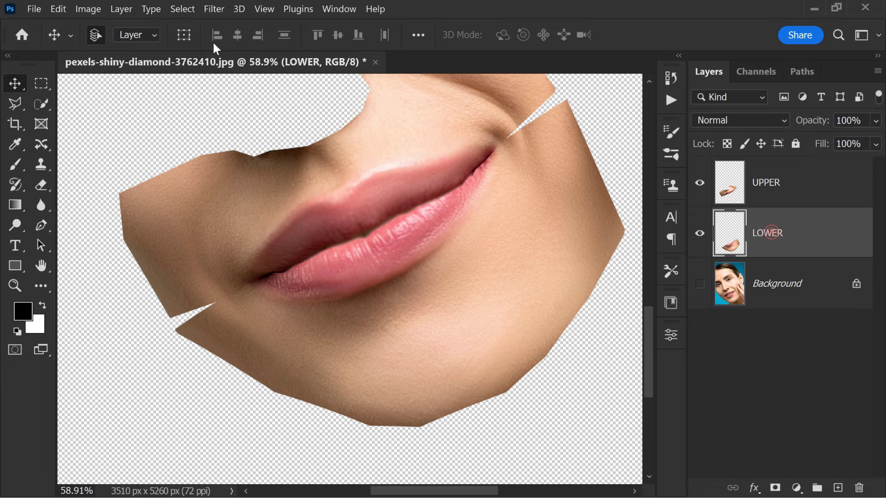
click(214, 9)
click(235, 141)
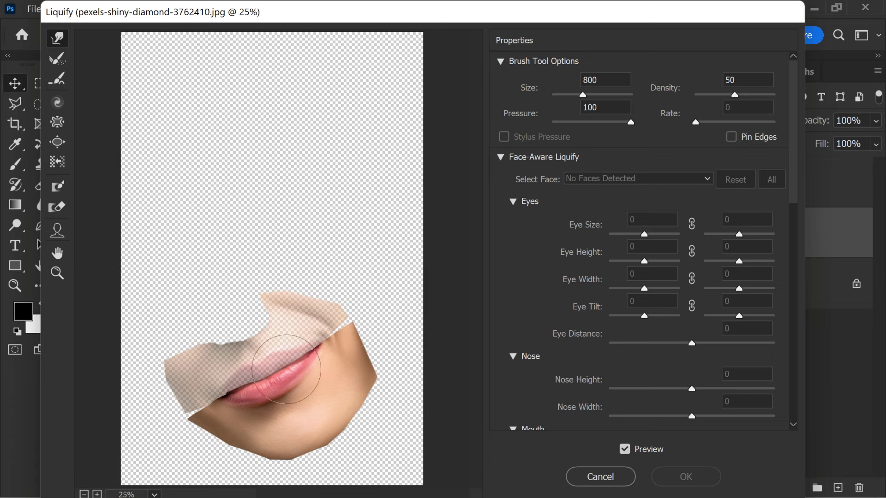
scroll(276, 355, up, 5)
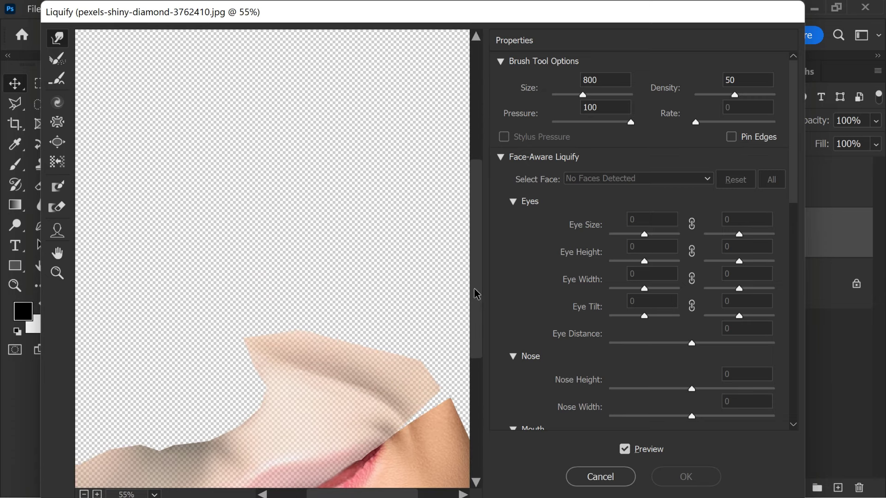
drag(478, 296, 482, 369)
scroll(366, 375, up, 1)
drag(252, 332, 313, 270)
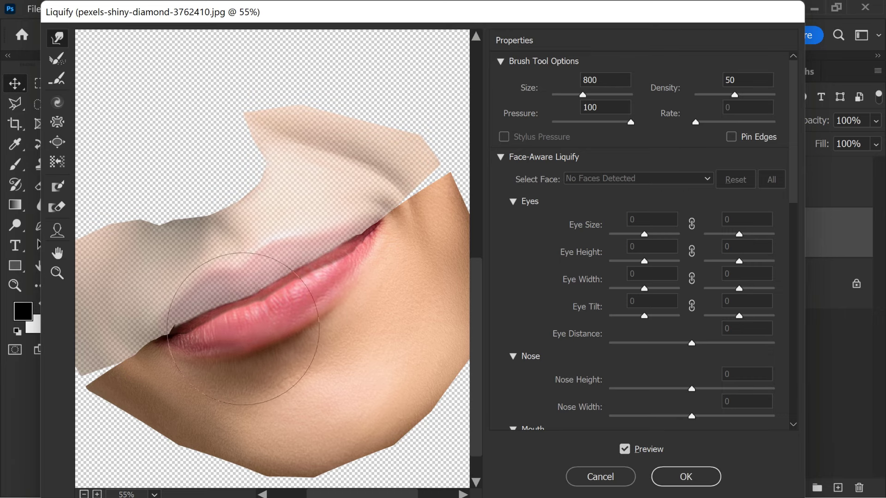
click(664, 477)
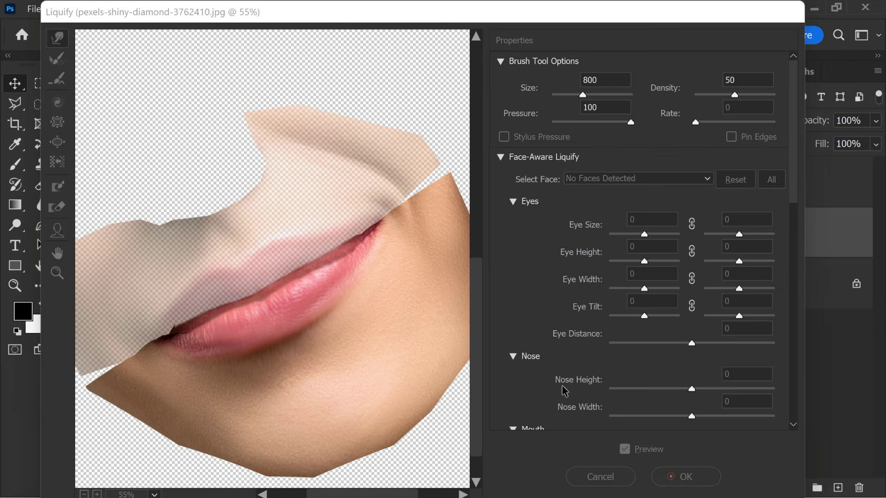
Make the Background portrait visible under the lips and select the UPPER lip layer
scroll(389, 236, down, 5)
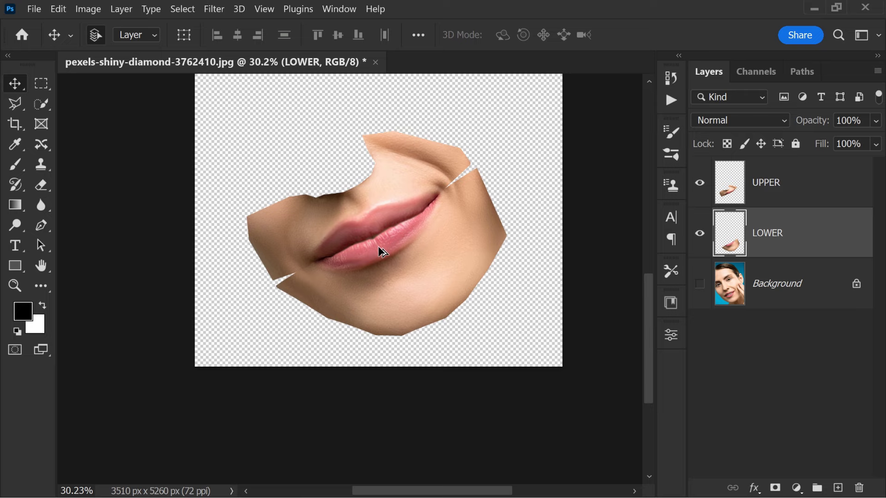
scroll(370, 278, up, 3)
scroll(401, 254, up, 1)
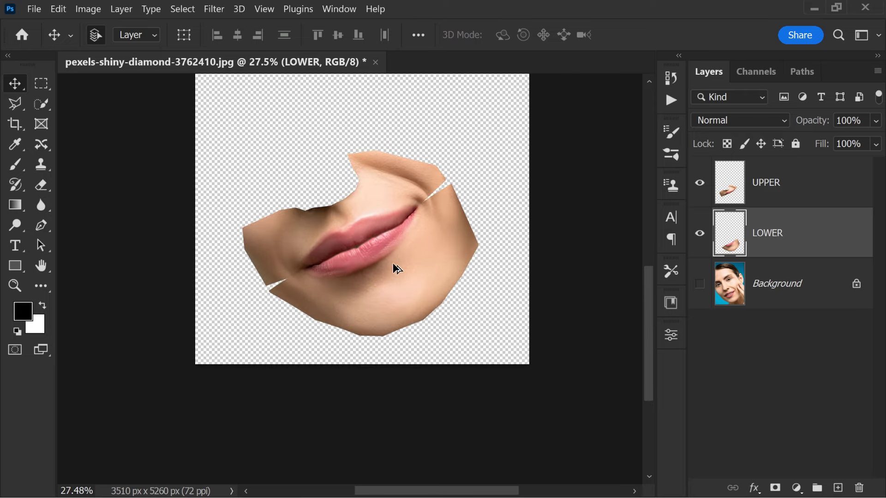
scroll(387, 263, up, 3)
scroll(394, 233, down, 4)
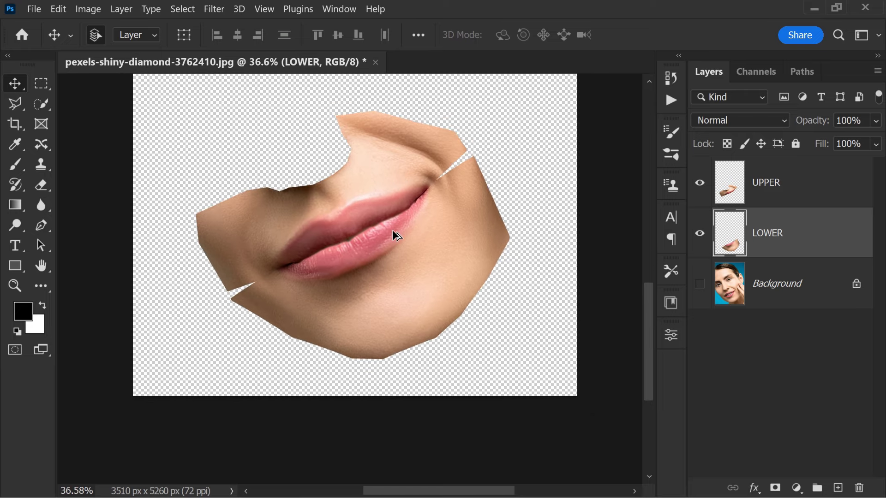
scroll(357, 275, up, 1)
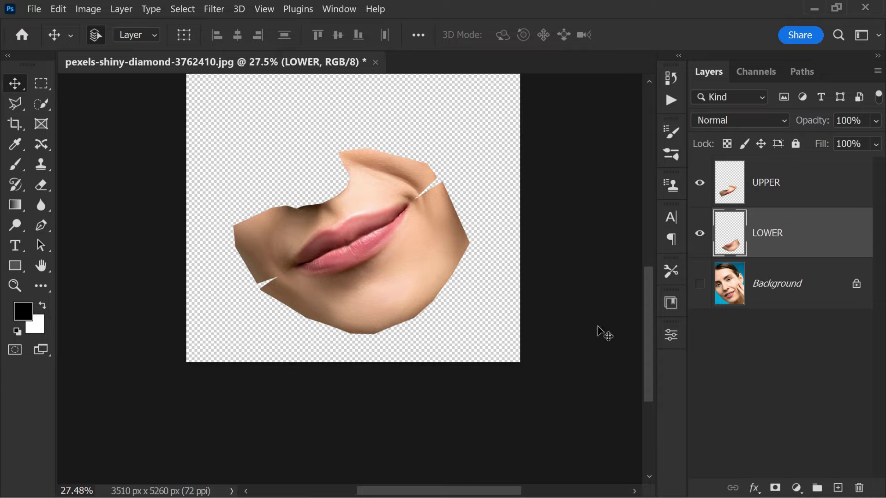
click(699, 284)
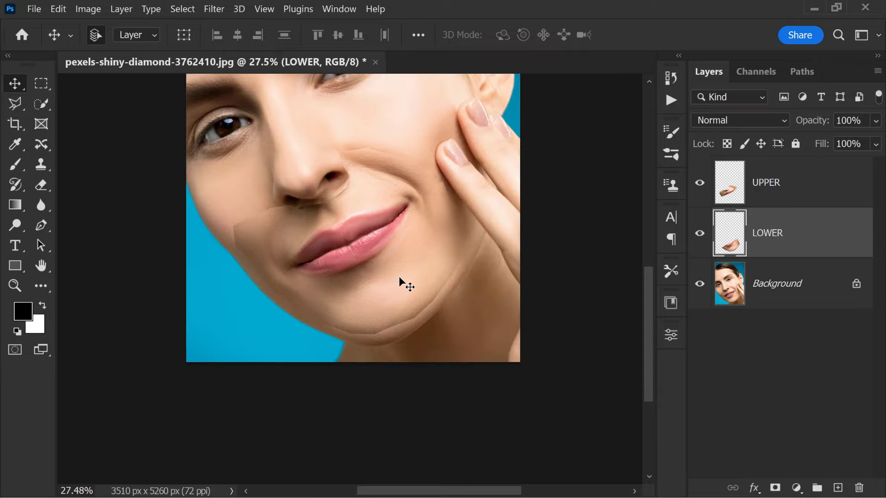
scroll(395, 233, up, 1)
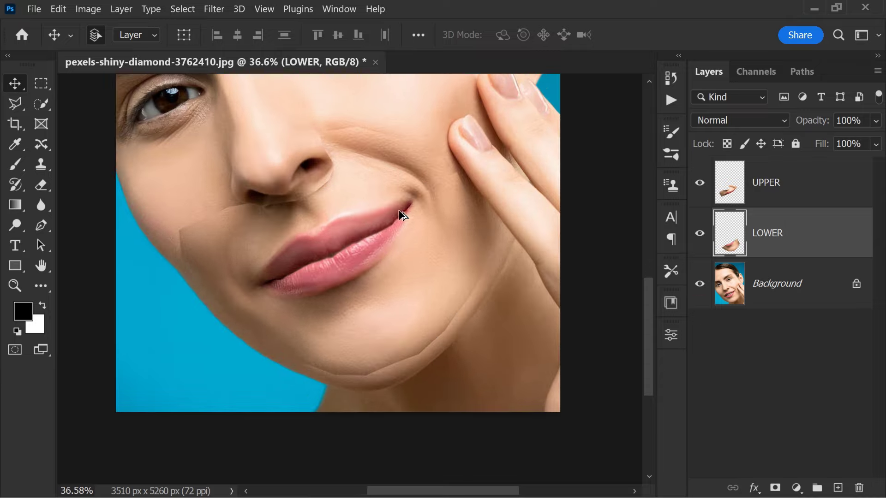
click(758, 195)
scroll(336, 273, up, 1)
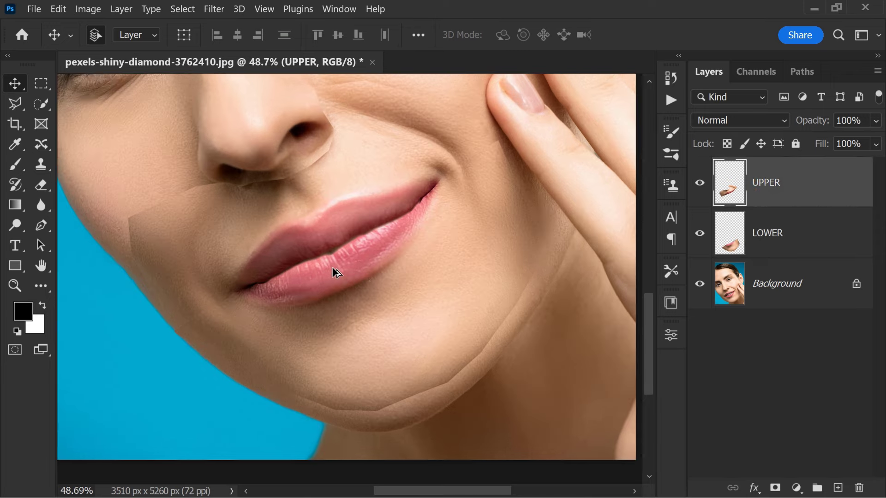
Add a layer mask to UPPER and brush black over the seam beside the nose
click(780, 491)
scroll(244, 251, down, 1)
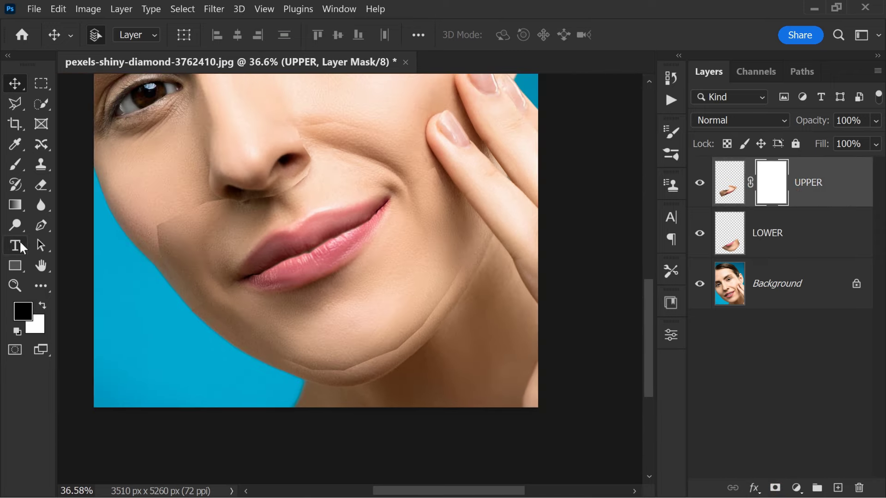
click(16, 164)
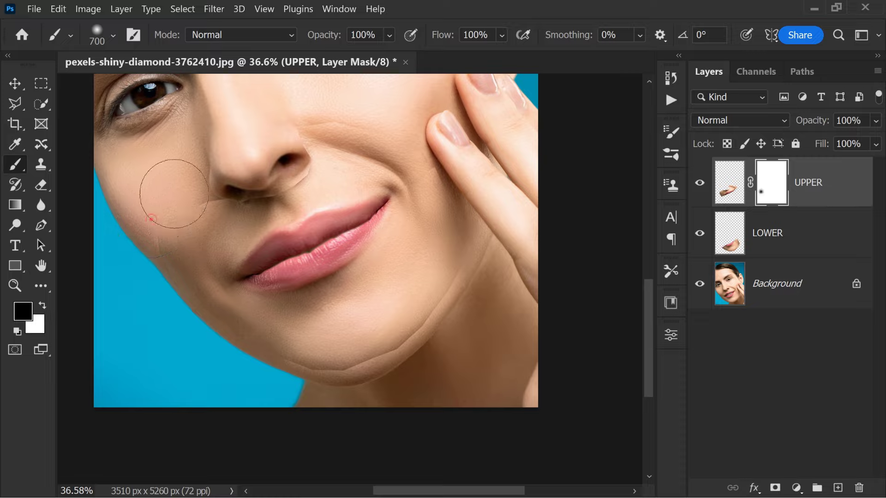
mouse_move(236, 173)
mouse_down()
mouse_move(292, 149)
mouse_move(287, 138)
mouse_move(348, 103)
mouse_move(347, 112)
mouse_move(461, 124)
mouse_move(485, 191)
mouse_move(480, 177)
mouse_up()
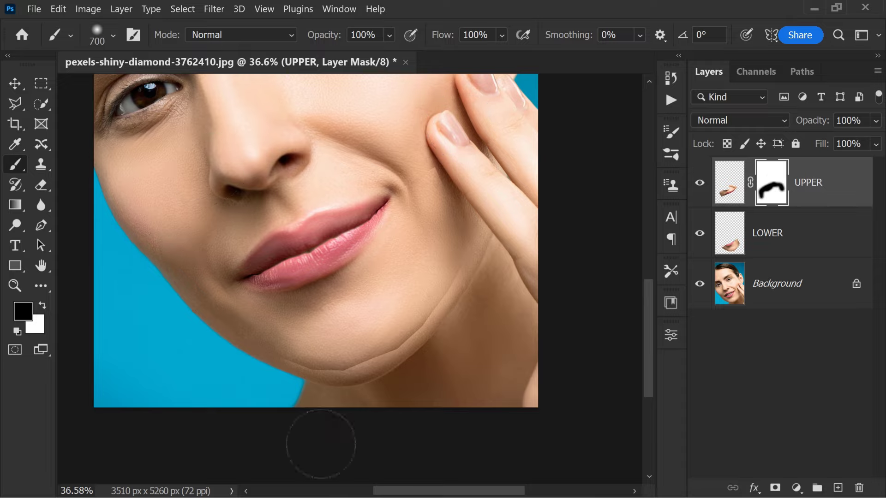
Select LOWER, add a layer mask, and brush black along the jawline seam
click(768, 243)
click(775, 488)
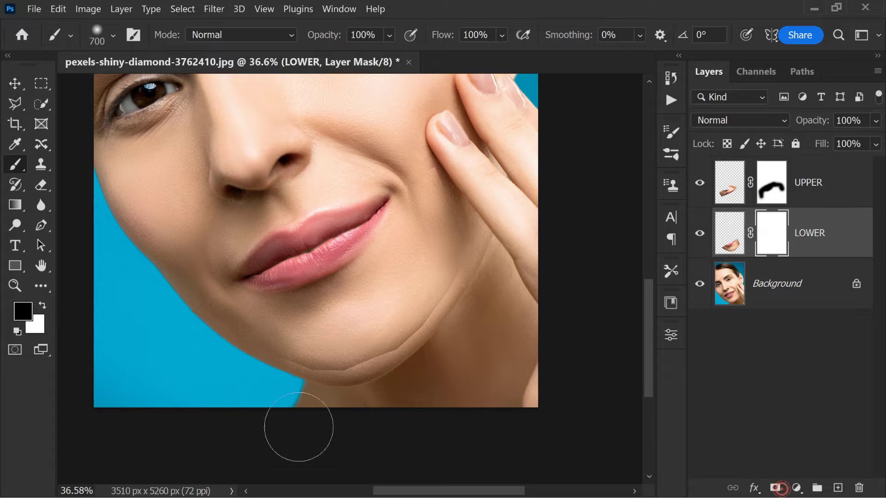
mouse_move(285, 384)
mouse_down()
mouse_move(381, 380)
mouse_move(392, 365)
mouse_move(454, 280)
mouse_move(476, 188)
mouse_move(470, 152)
mouse_move(456, 154)
mouse_move(475, 234)
mouse_move(462, 222)
mouse_up()
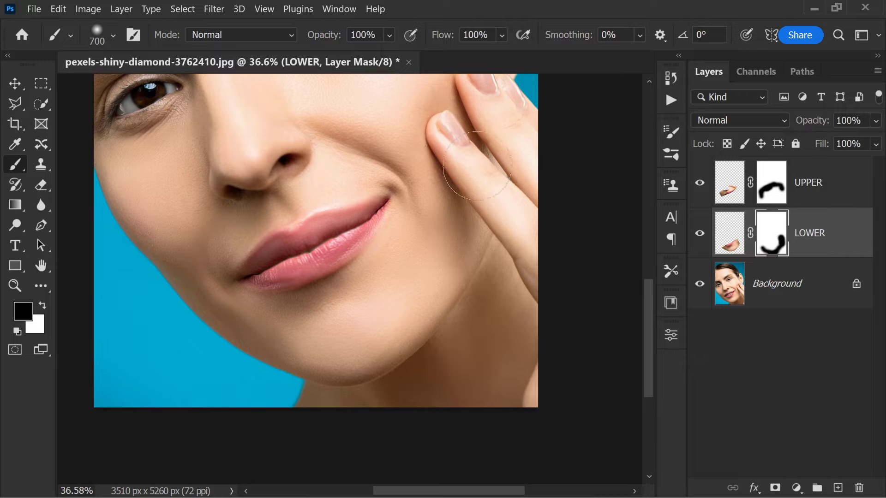
scroll(460, 162, down, 2)
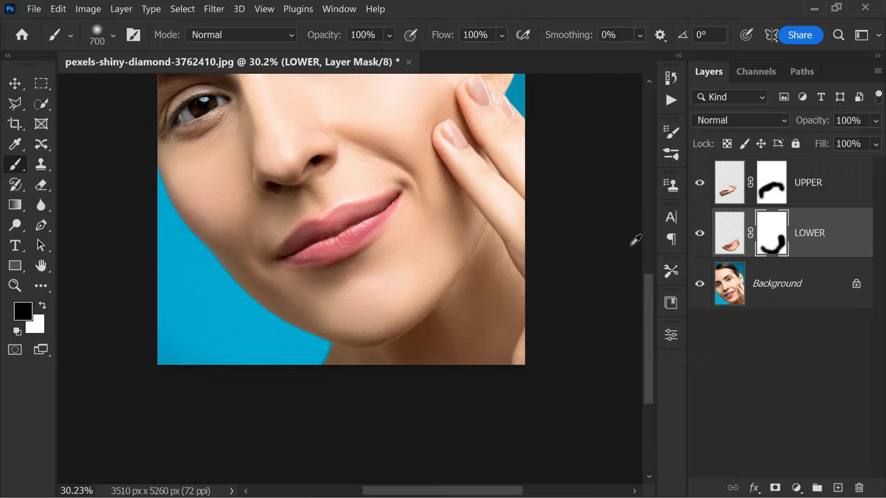
Target UPPER's mask thumbnail and shrink the brush for detailed lip work
click(777, 196)
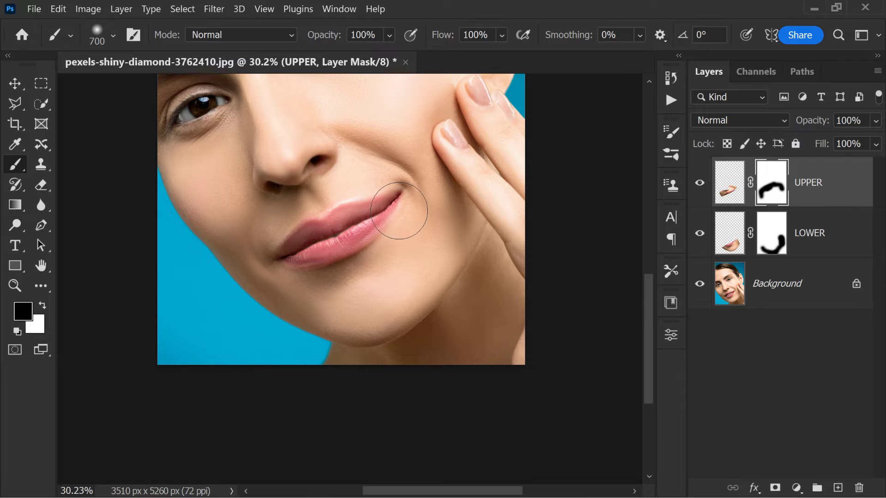
key(bracketleft)
key(bracketleft)
scroll(369, 210, up, 4)
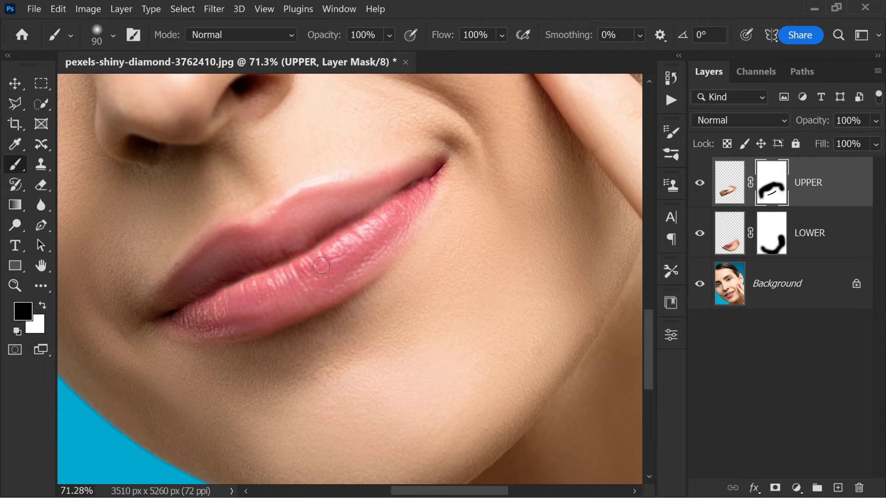
scroll(368, 241, down, 2)
scroll(386, 200, up, 1)
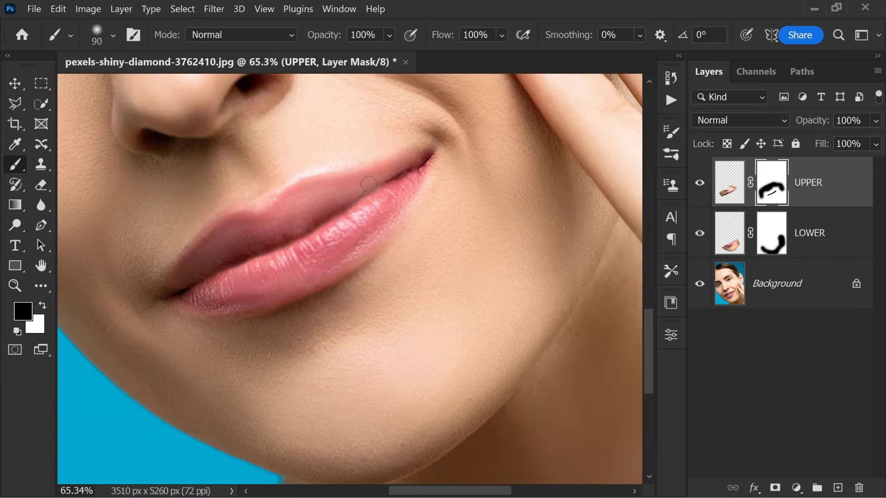
Refine the mask along the lip edges, alternating white to restore and black to hide
key(x)
scroll(363, 234, down, 3)
scroll(314, 249, up, 4)
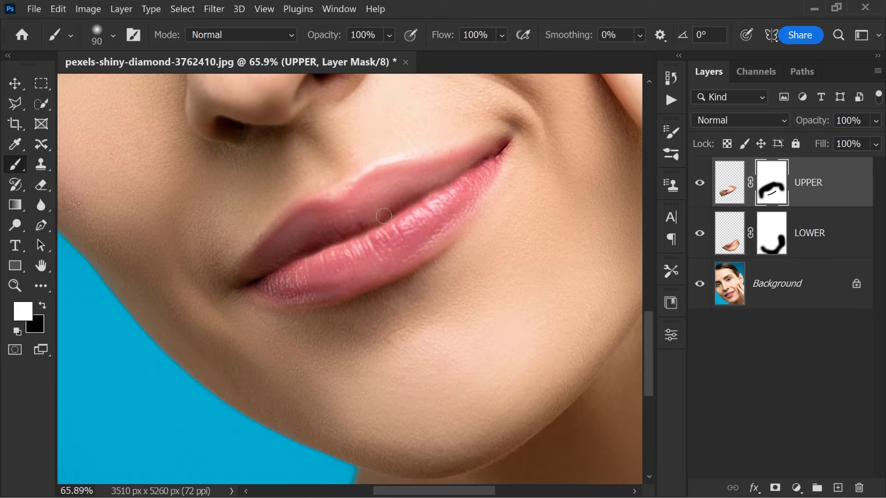
key(x)
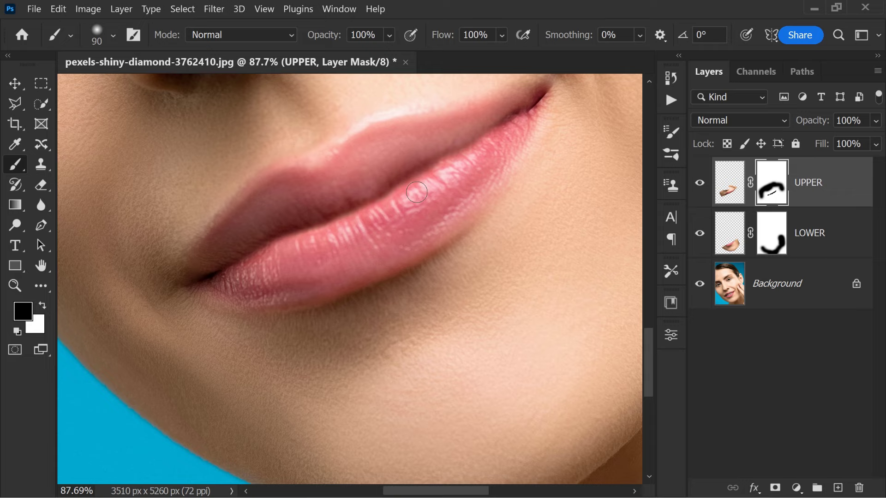
scroll(544, 101, down, 1)
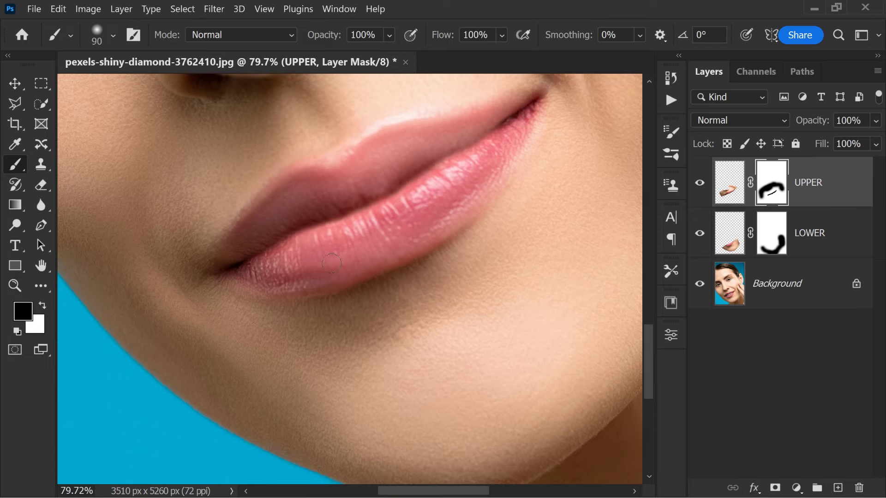
scroll(432, 174, down, 1)
scroll(431, 174, up, 3)
key(x)
scroll(490, 148, down, 4)
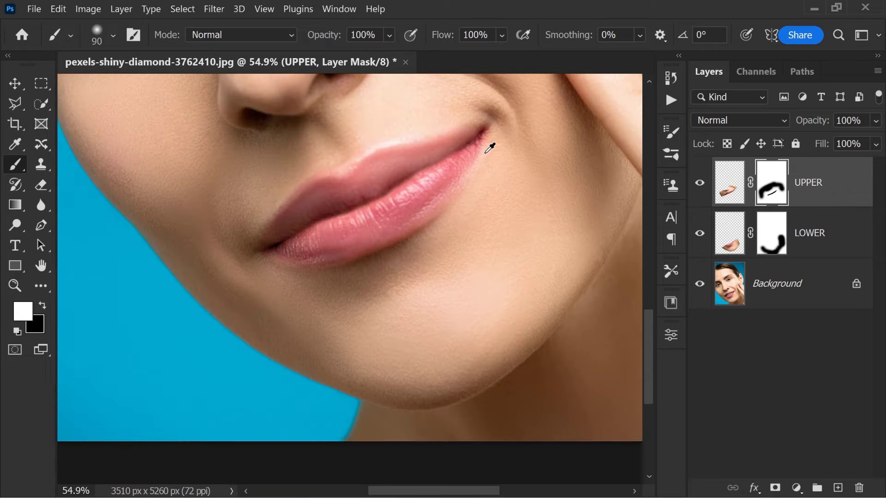
scroll(490, 148, down, 4)
scroll(443, 232, up, 1)
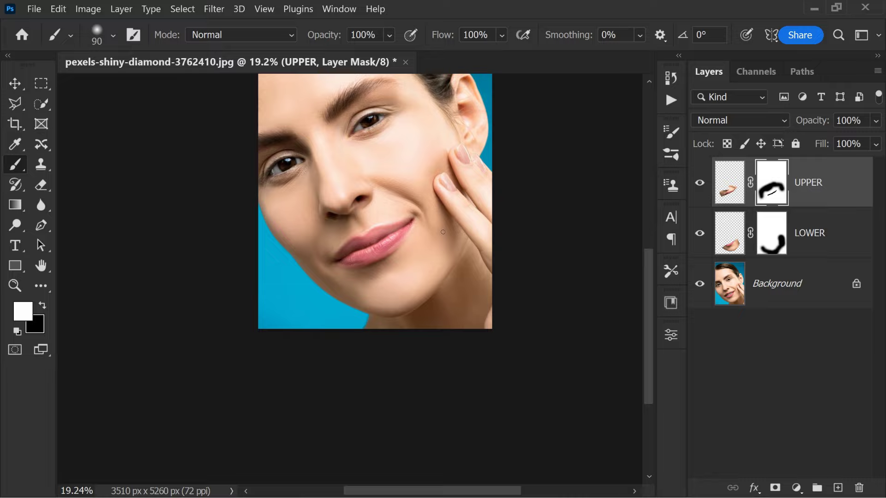
Toggle Background solo view to compare the closed-mouth edit against the original open smile
alt+click(700, 289)
alt+click(701, 289)
alt+click(701, 289)
alt+click(700, 289)
alt+click(701, 289)
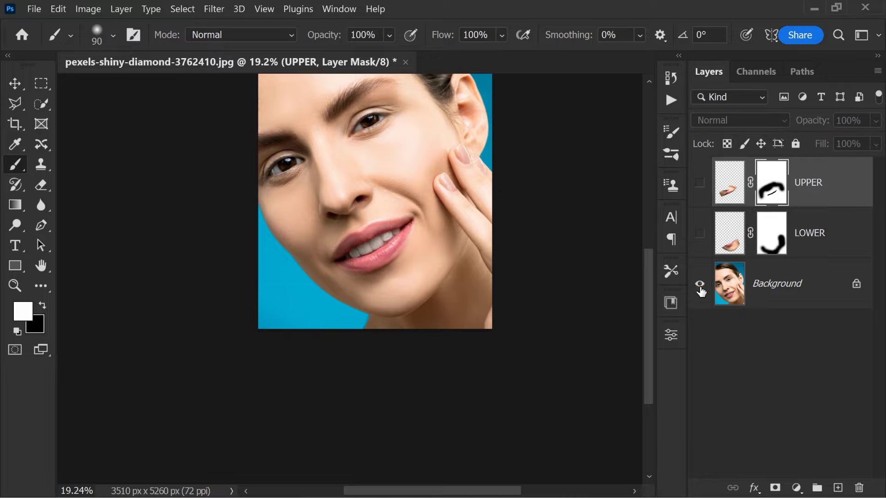